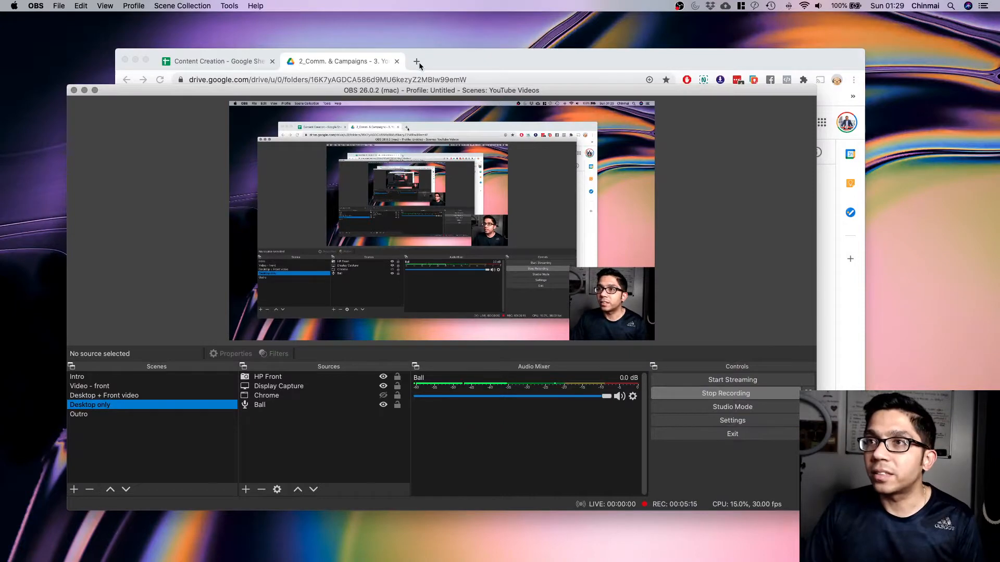
Open a new Chrome tab and enter 'ob' in the address bar to reach obsproject.com.
{"action": "left_click", "coordinate": [417, 64]}
{"action": "left_click", "coordinate": [416, 62]}
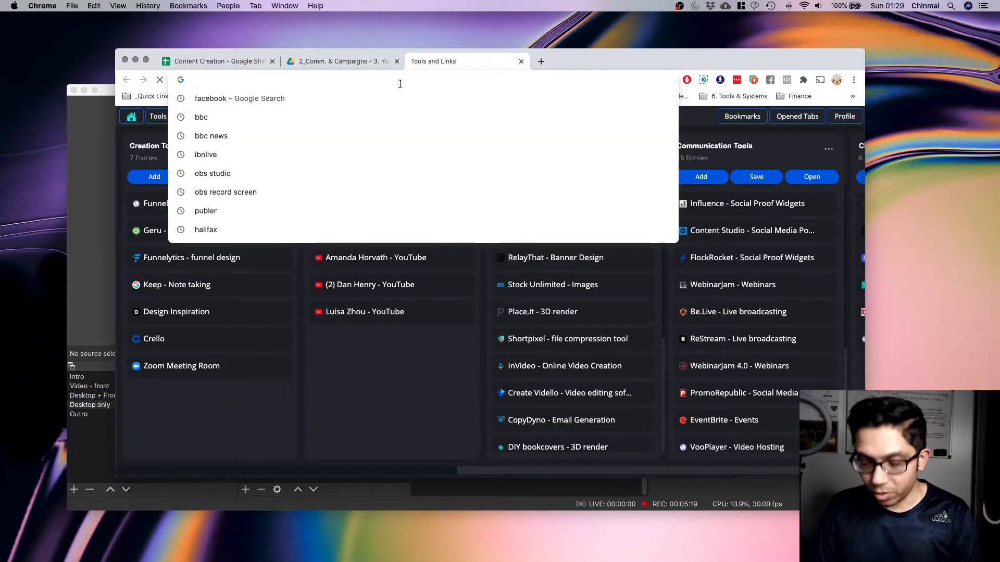
{"action": "type", "text": "obsproject.com"}
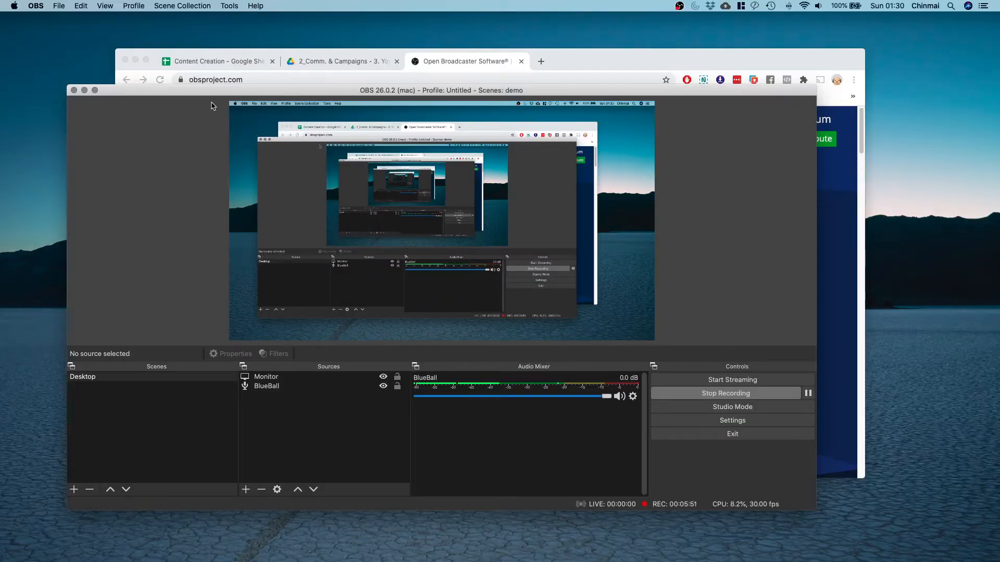
{"action": "left_click_drag", "start_coordinate": [210, 91], "coordinate": [191, 86]}
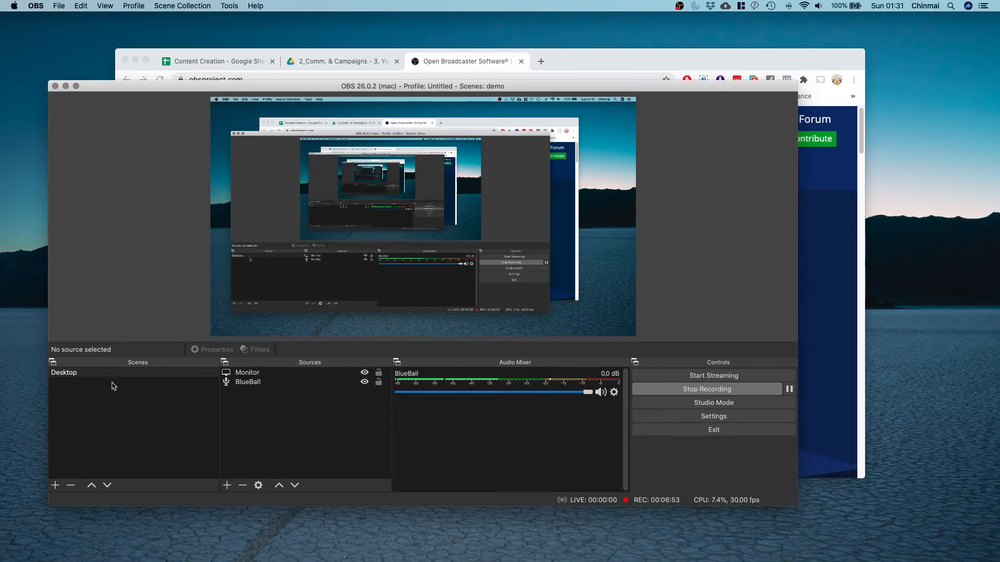
Create a new scene named 'Face Camera' in the Scenes list below Desktop.
{"action": "left_click", "coordinate": [261, 373]}
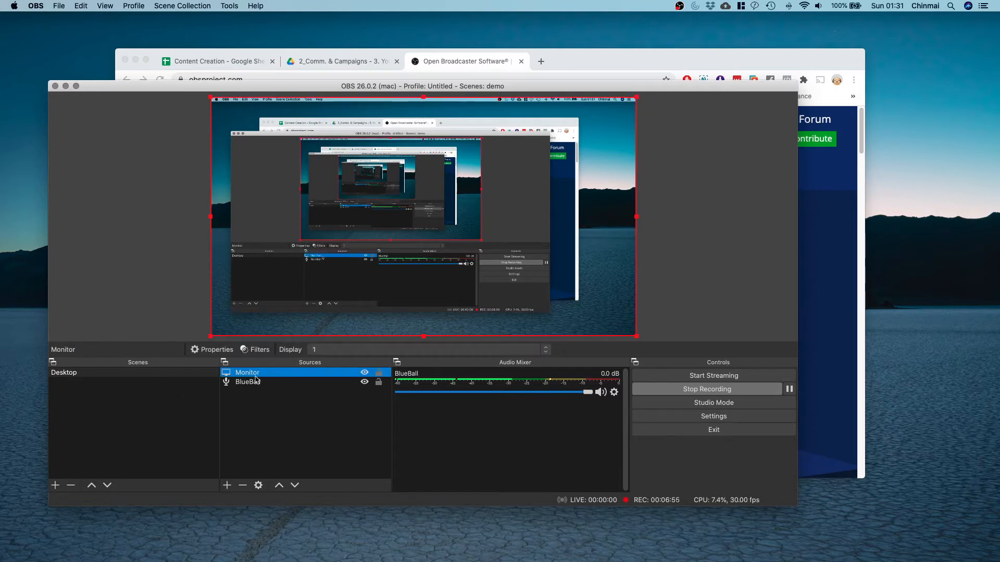
{"action": "left_click", "coordinate": [128, 374]}
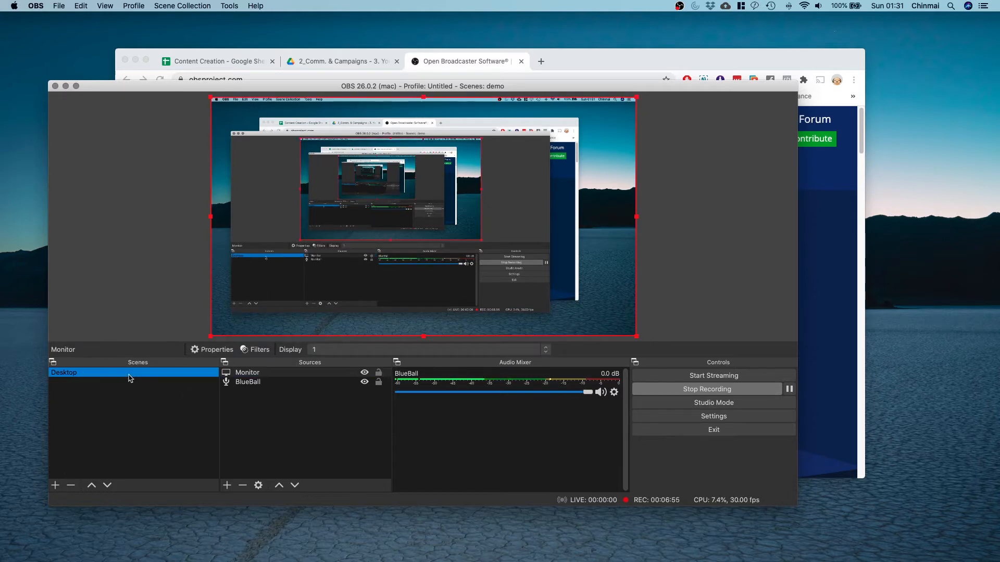
{"action": "left_click", "coordinate": [55, 485]}
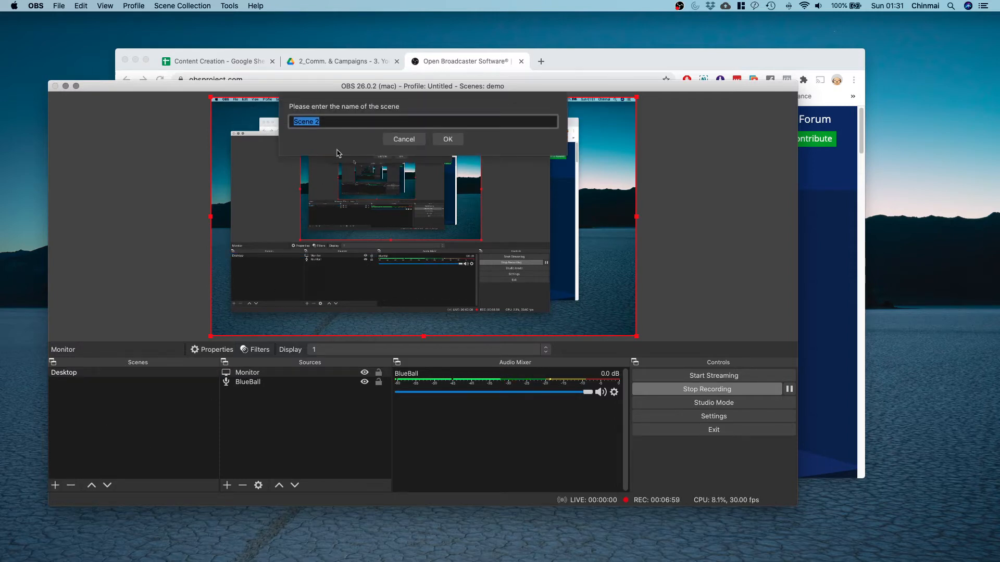
{"action": "type", "text": "Face"}
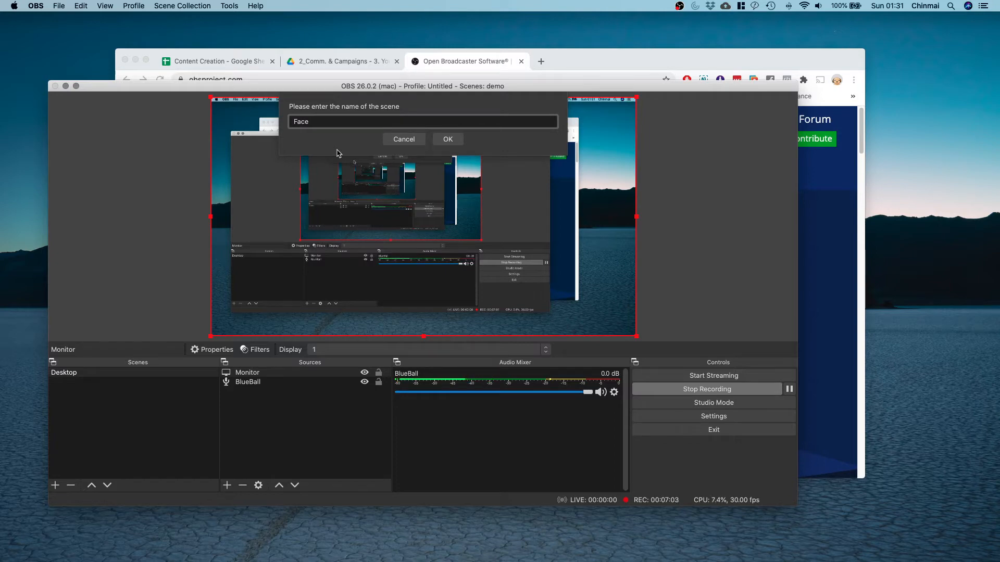
{"action": "type", "text": " Camera"}
{"action": "left_click", "coordinate": [448, 139]}
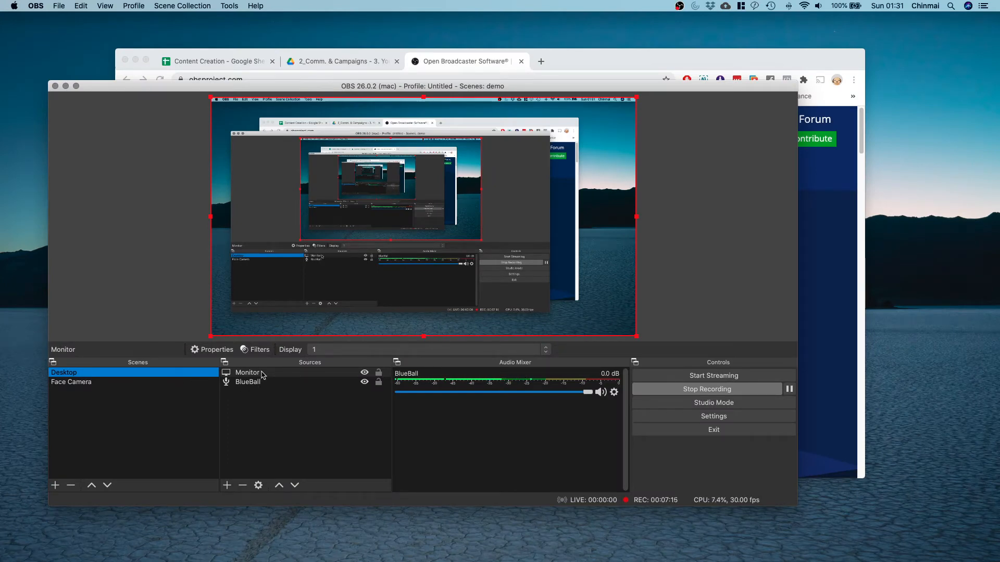
{"action": "left_click", "coordinate": [273, 404]}
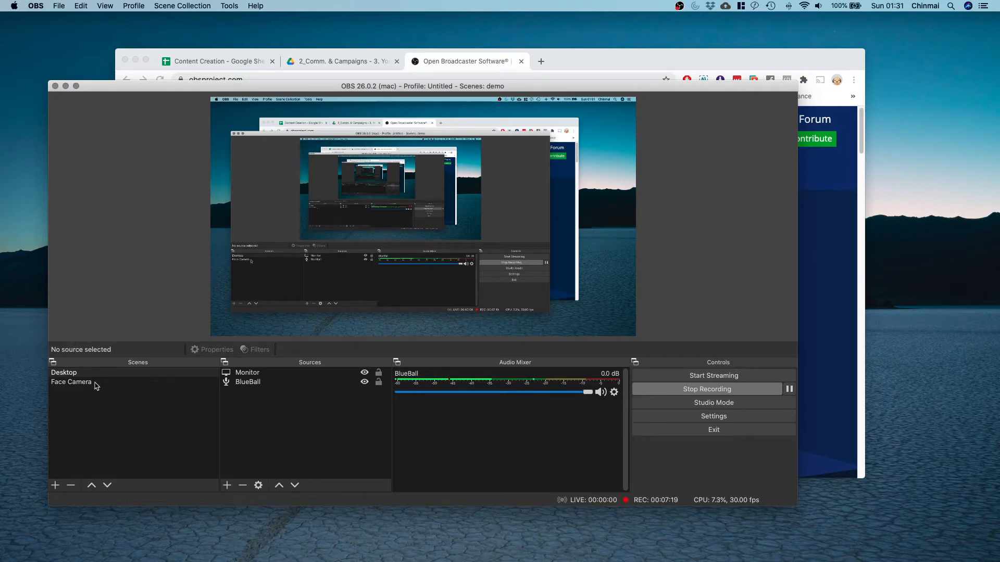
{"action": "left_click", "coordinate": [271, 375]}
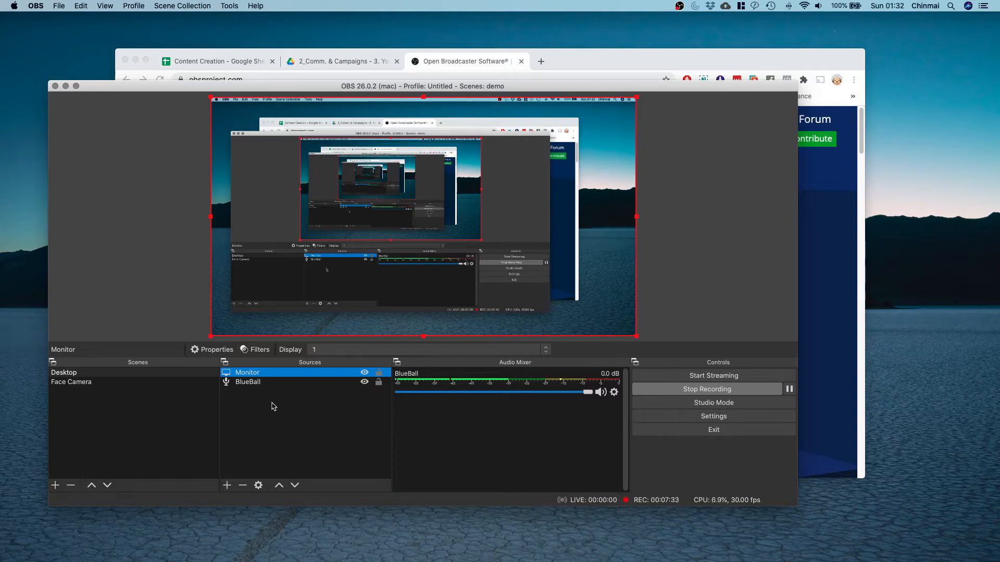
{"action": "left_click", "coordinate": [272, 406]}
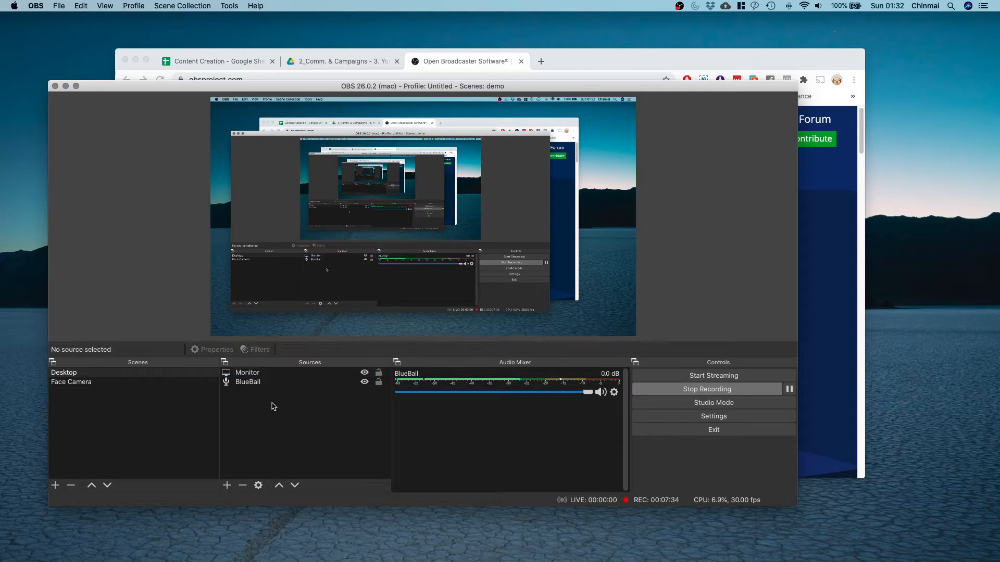
{"action": "left_click", "coordinate": [229, 490]}
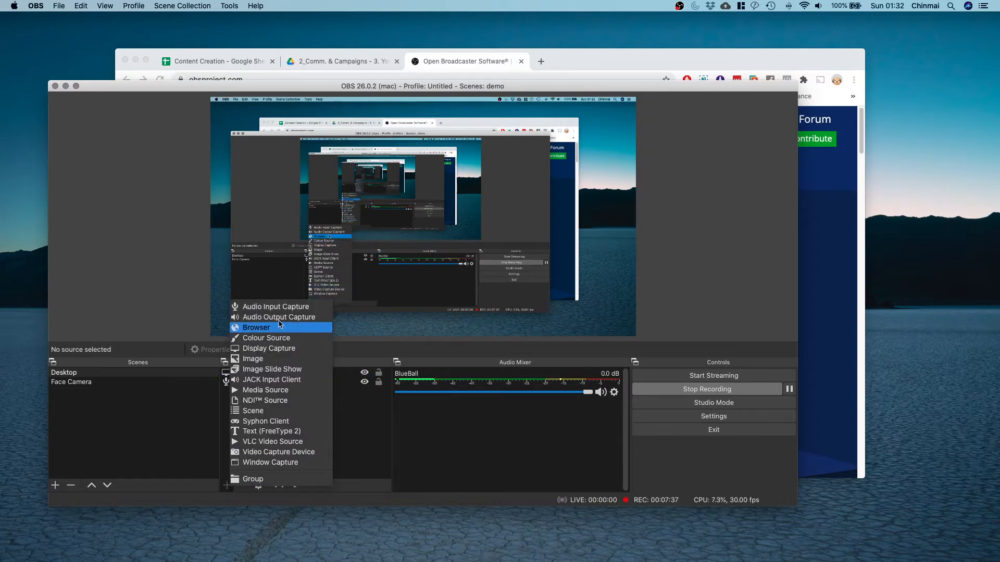
{"action": "left_click", "coordinate": [233, 487]}
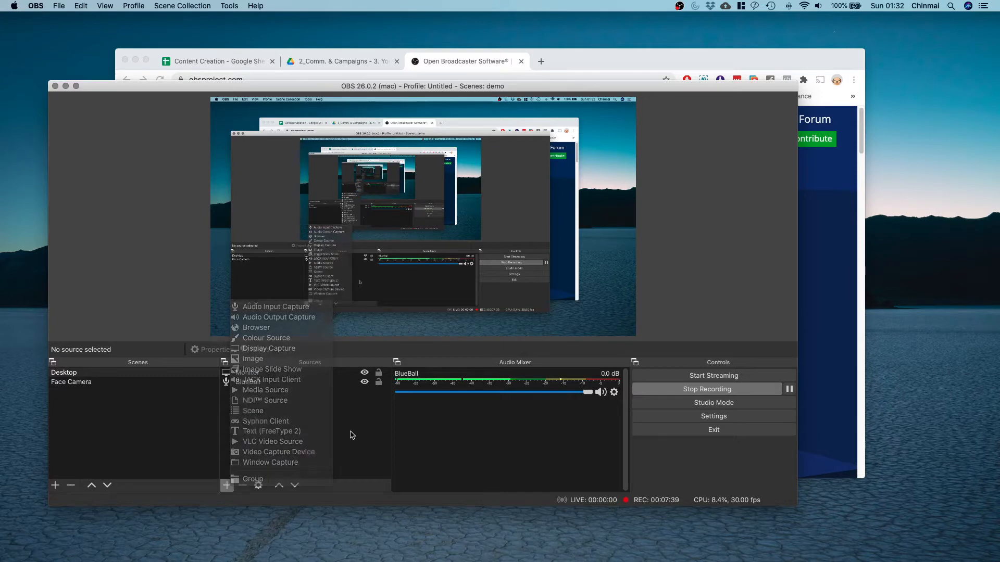
{"action": "left_click", "coordinate": [233, 487]}
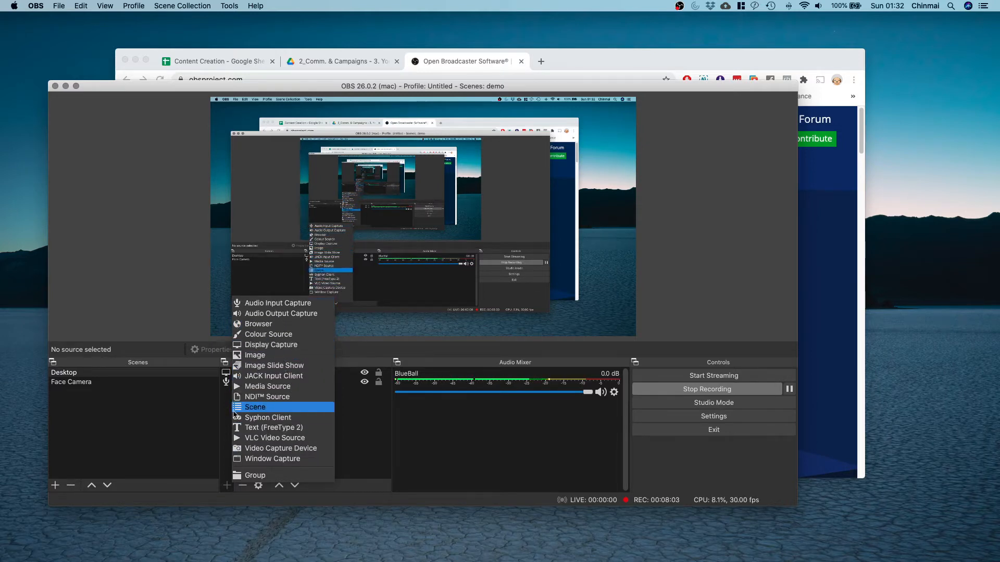
{"action": "left_click", "coordinate": [369, 428]}
{"action": "left_click", "coordinate": [247, 373]}
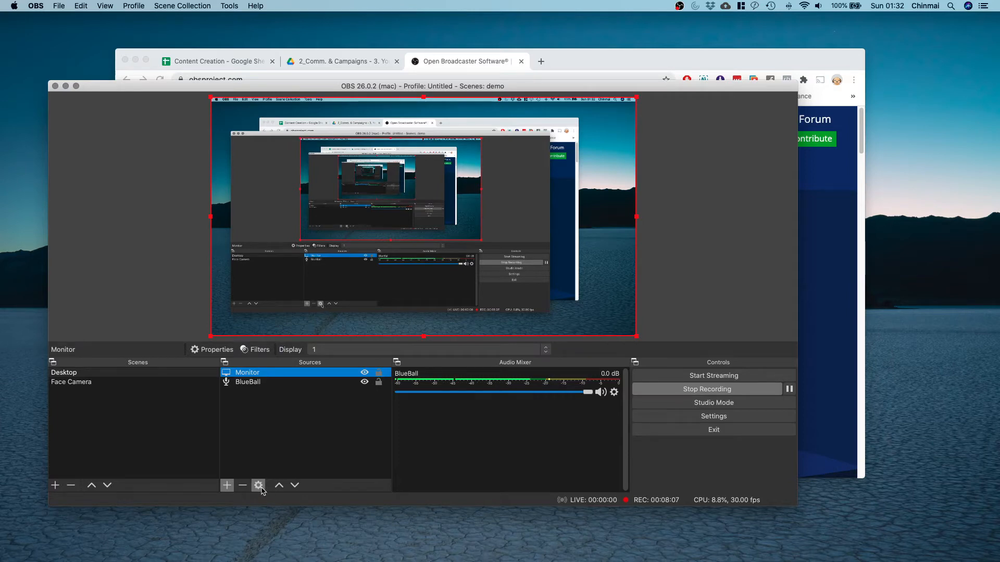
Review the BlueBall source properties, keeping Blue Snowball as the audio input device.
{"action": "left_click", "coordinate": [249, 384]}
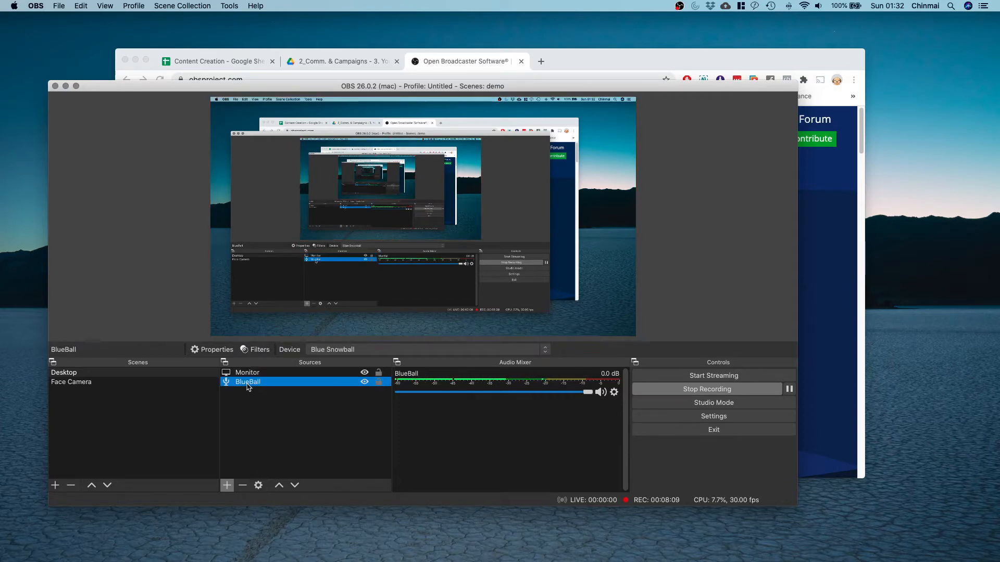
{"action": "left_click", "coordinate": [258, 485]}
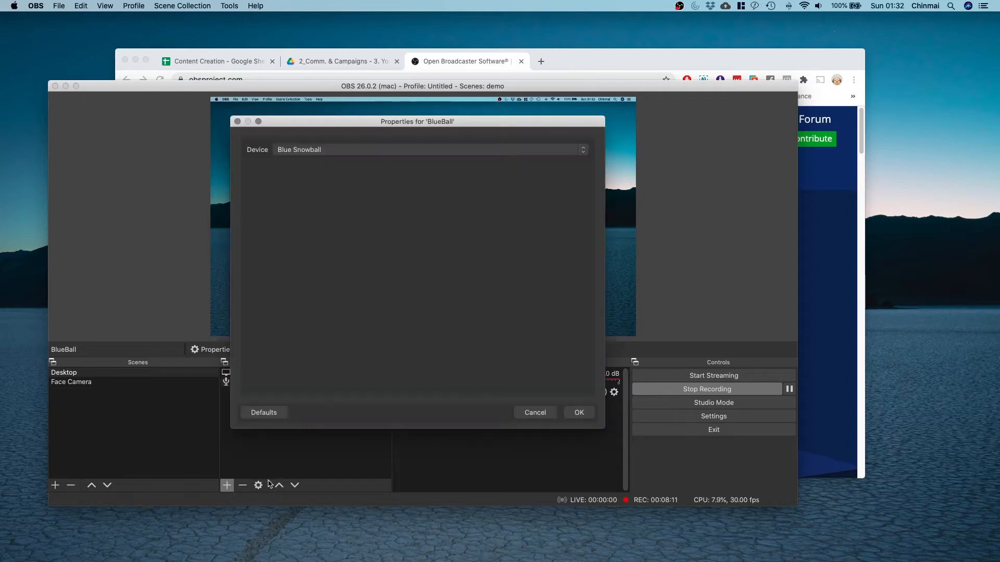
{"action": "left_click", "coordinate": [319, 151]}
{"action": "left_click", "coordinate": [326, 151]}
{"action": "left_click", "coordinate": [536, 416]}
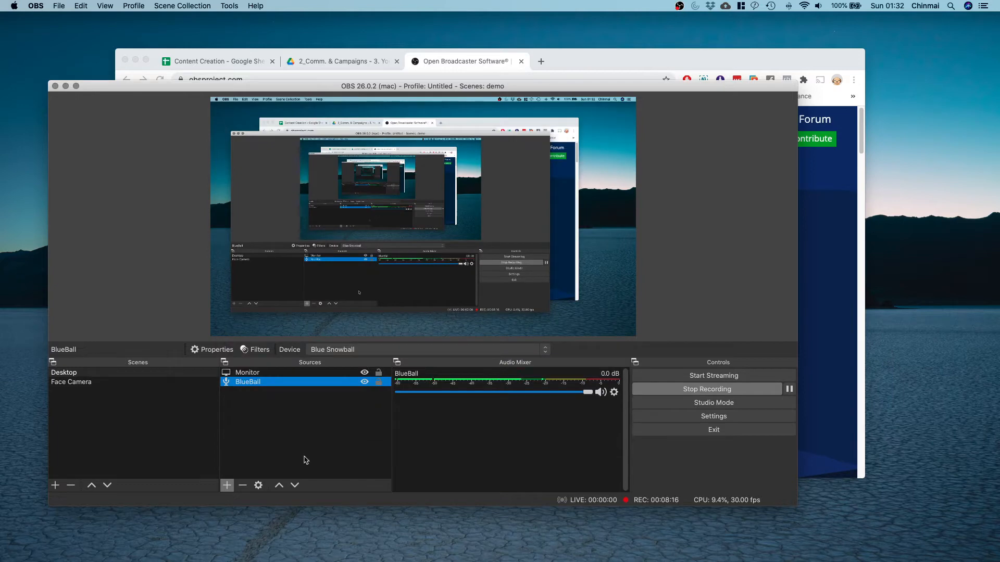
{"action": "left_click", "coordinate": [227, 486]}
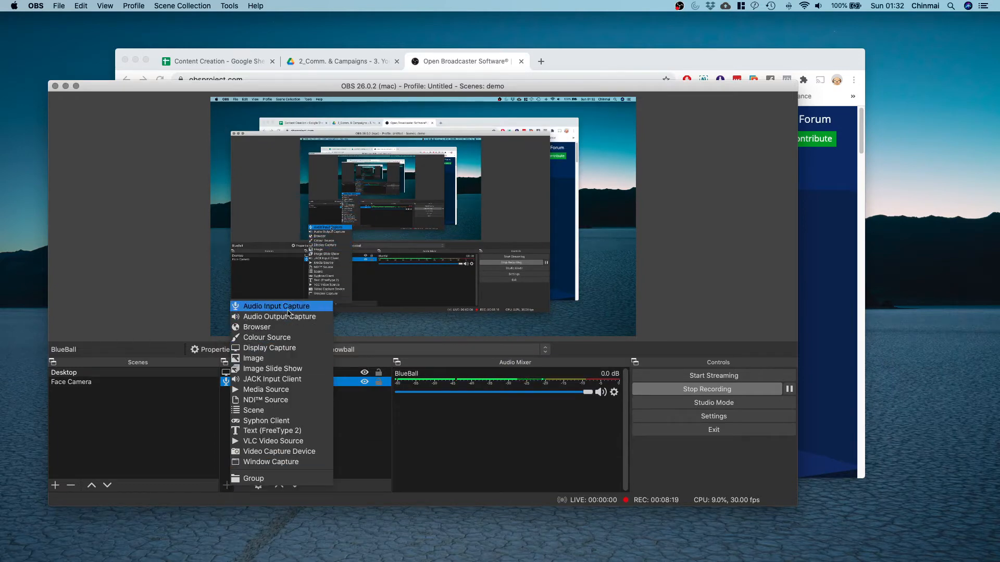
{"action": "left_click", "coordinate": [364, 416]}
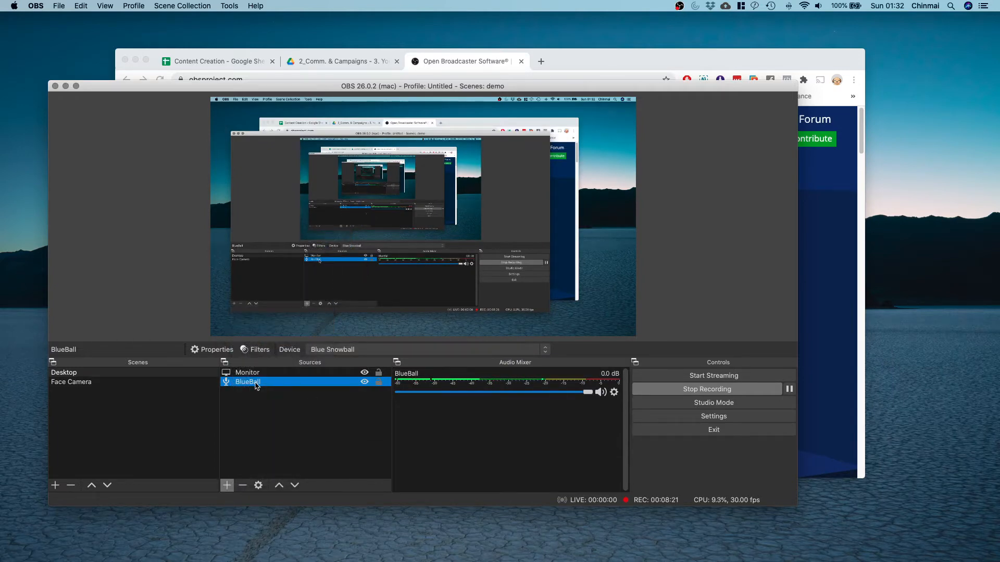
Confirm the Monitor source's properties with Display 1 kept as the captured screen.
{"action": "key", "text": "Up"}
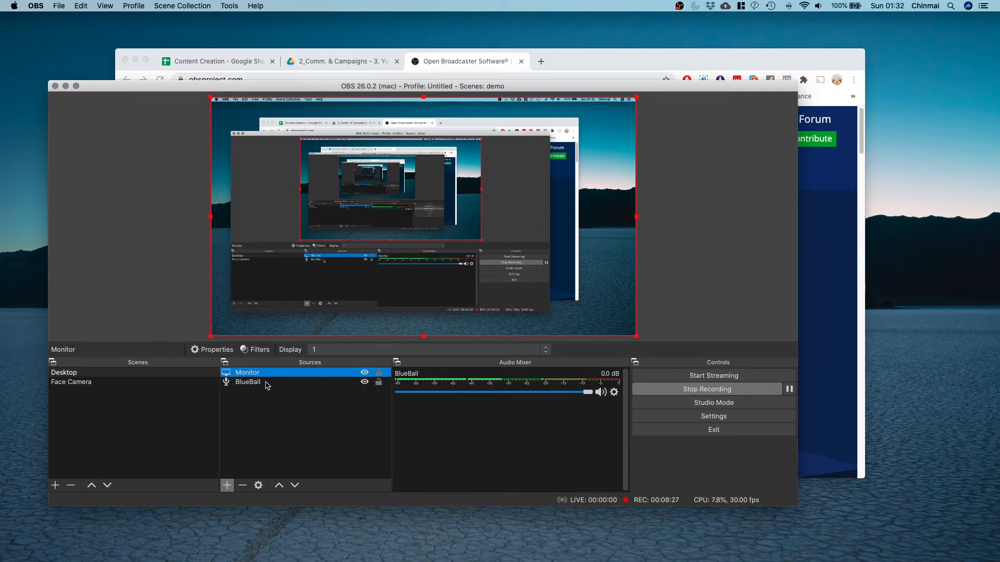
{"action": "left_click", "coordinate": [258, 486]}
{"action": "left_click", "coordinate": [315, 330]}
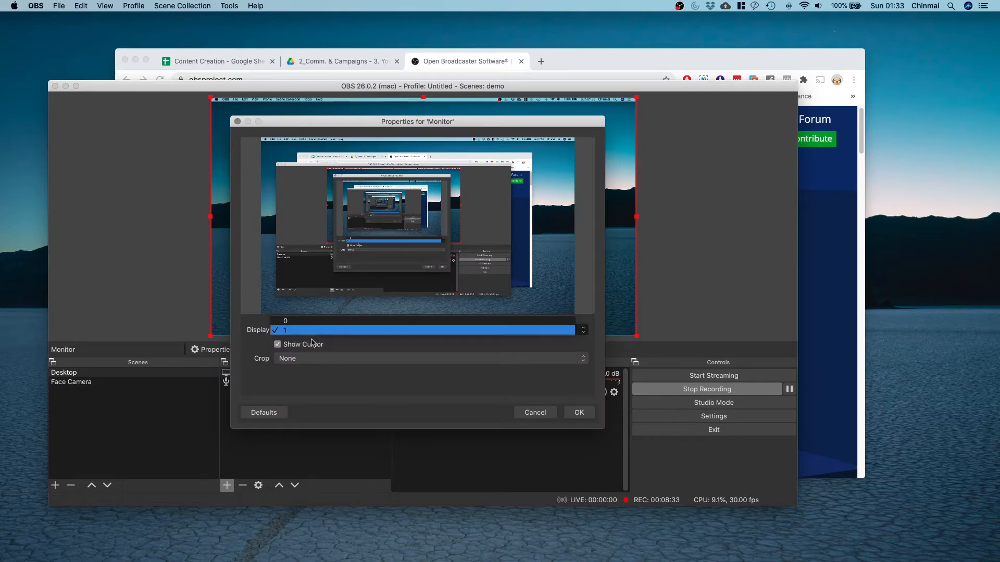
{"action": "left_click", "coordinate": [314, 331]}
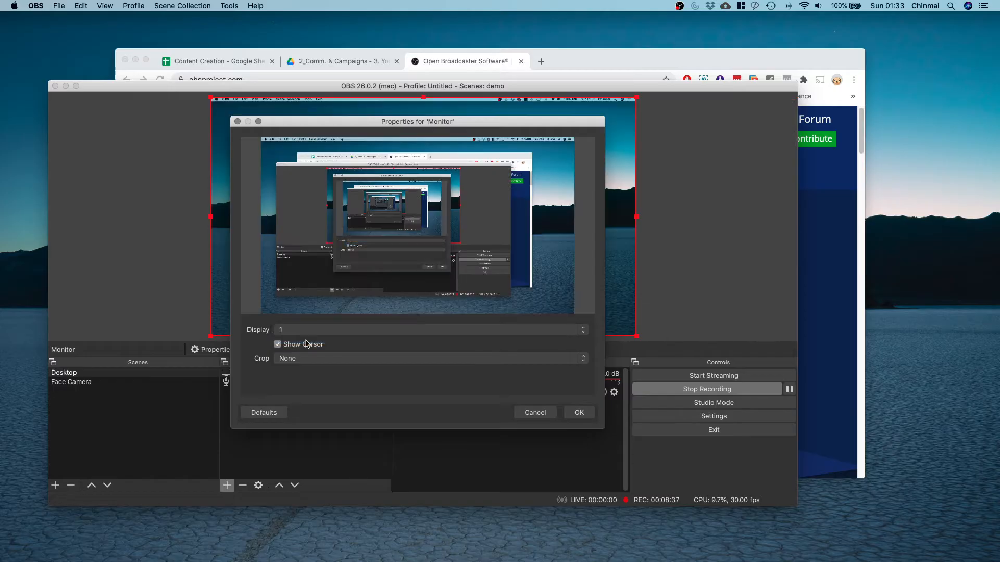
{"action": "left_click", "coordinate": [578, 417]}
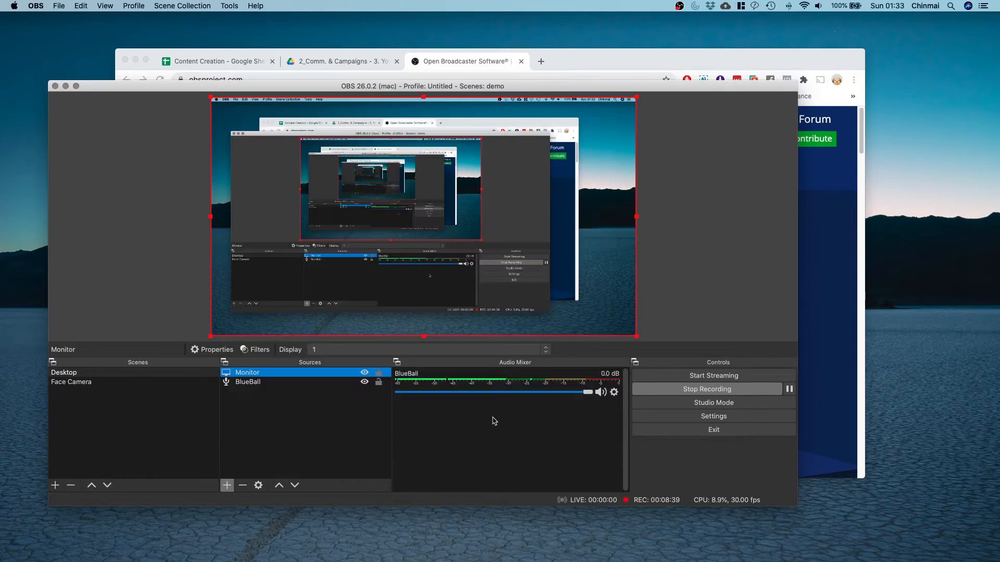
{"action": "left_click", "coordinate": [282, 432]}
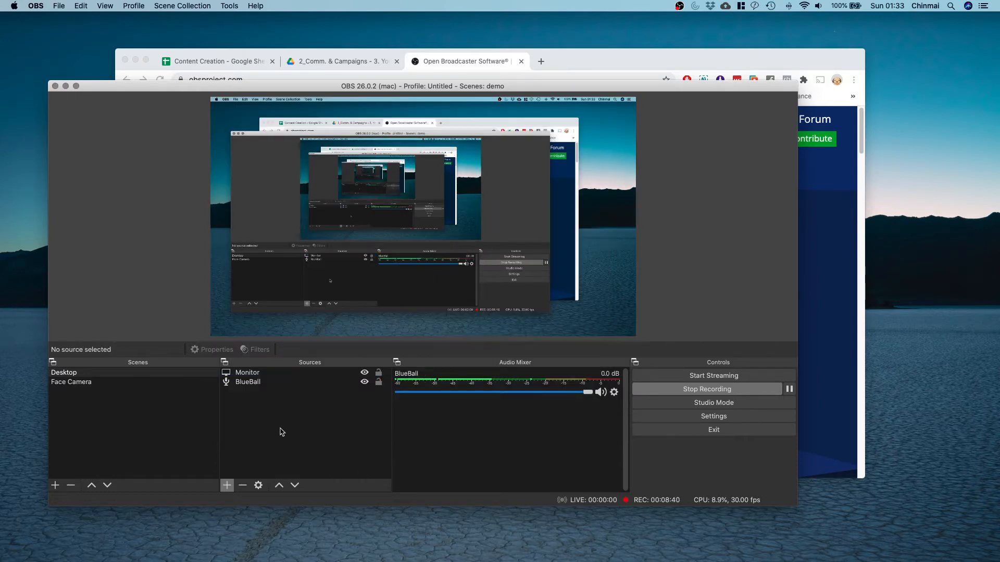
Add a Video Capture Device source named 'HP Camera'.
{"action": "left_click", "coordinate": [227, 485]}
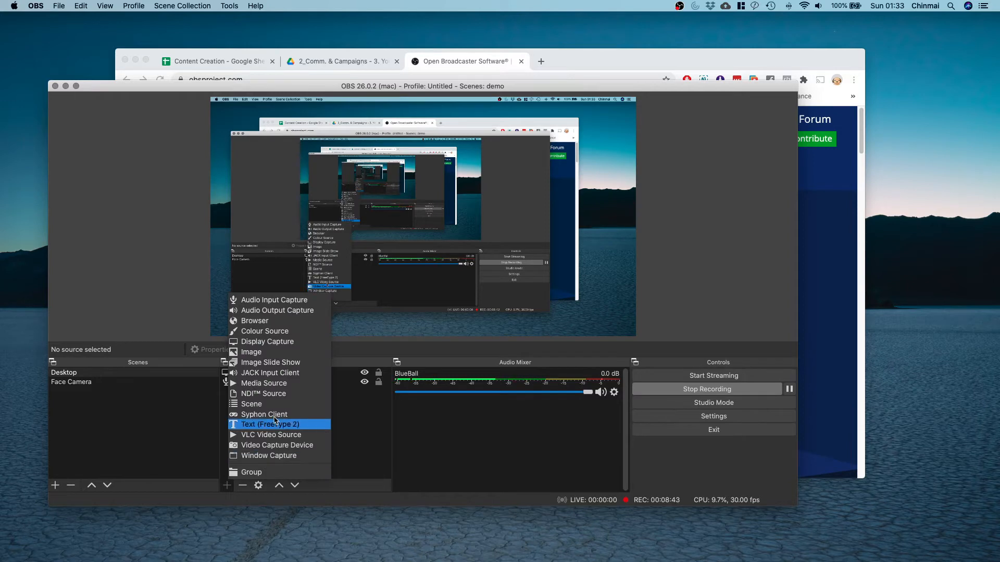
{"action": "left_click", "coordinate": [292, 447]}
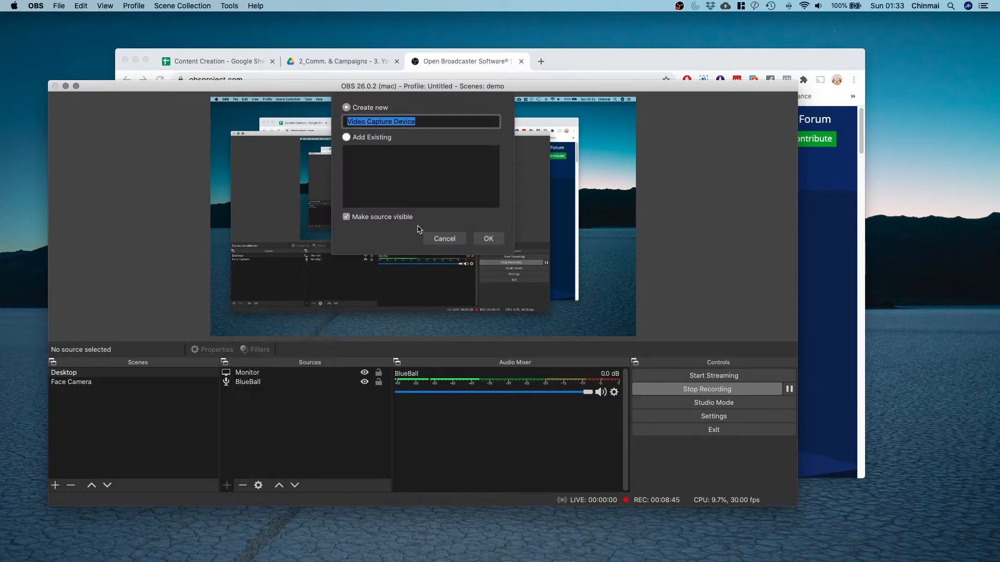
{"action": "type", "text": "Camera"}
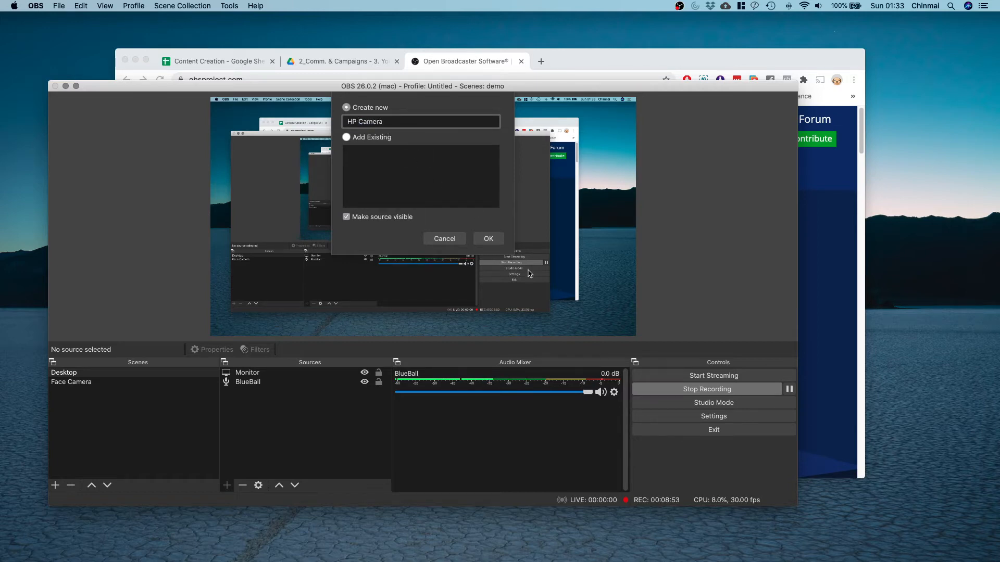
{"action": "left_click", "coordinate": [489, 239]}
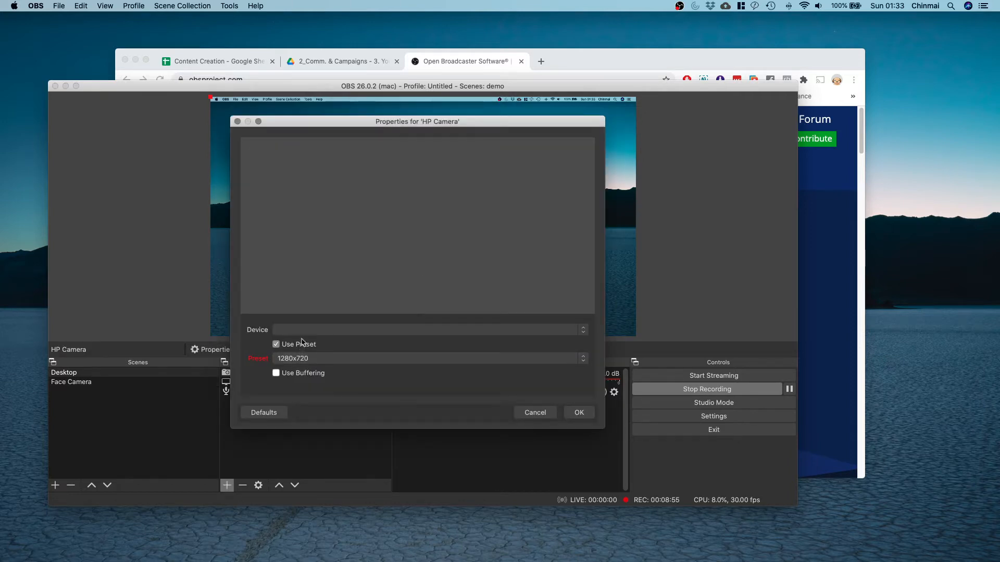
Set HP Camera to the C922 Pro Stream Webcam at 1920x1080 and 30 fps.
{"action": "left_click", "coordinate": [302, 330]}
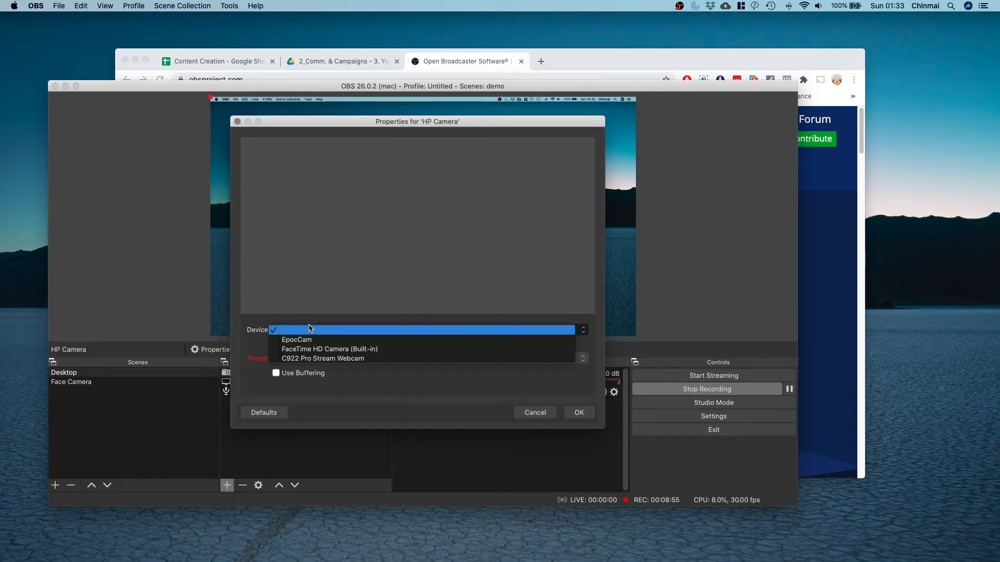
{"action": "left_click", "coordinate": [302, 360]}
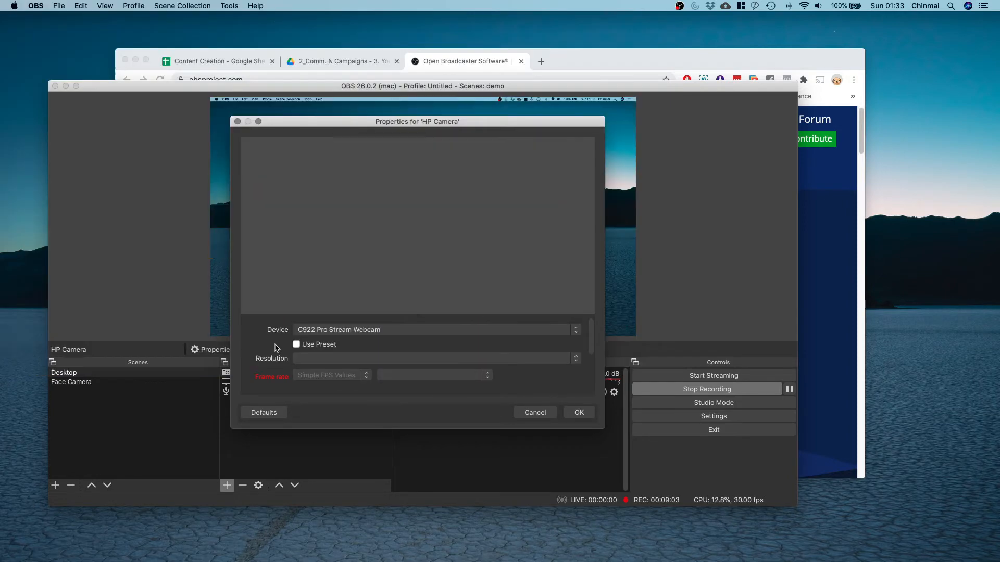
{"action": "left_click", "coordinate": [333, 359]}
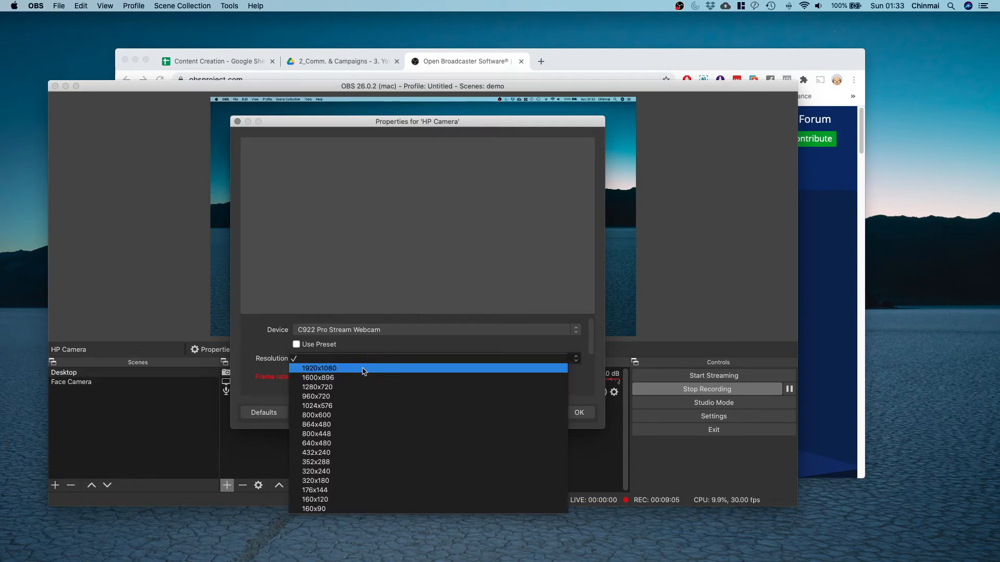
{"action": "left_click", "coordinate": [363, 369]}
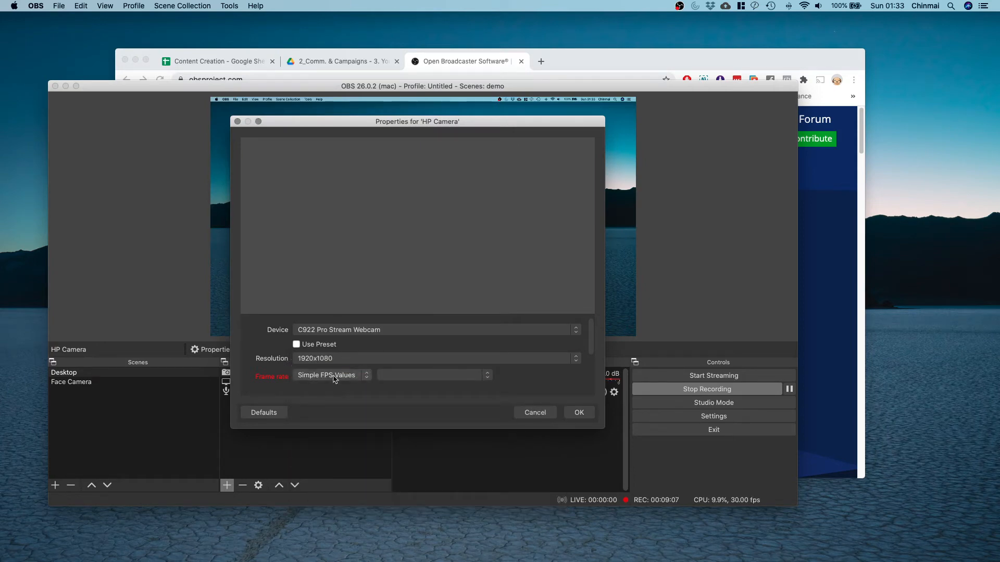
{"action": "left_click", "coordinate": [428, 382]}
{"action": "left_click", "coordinate": [427, 384]}
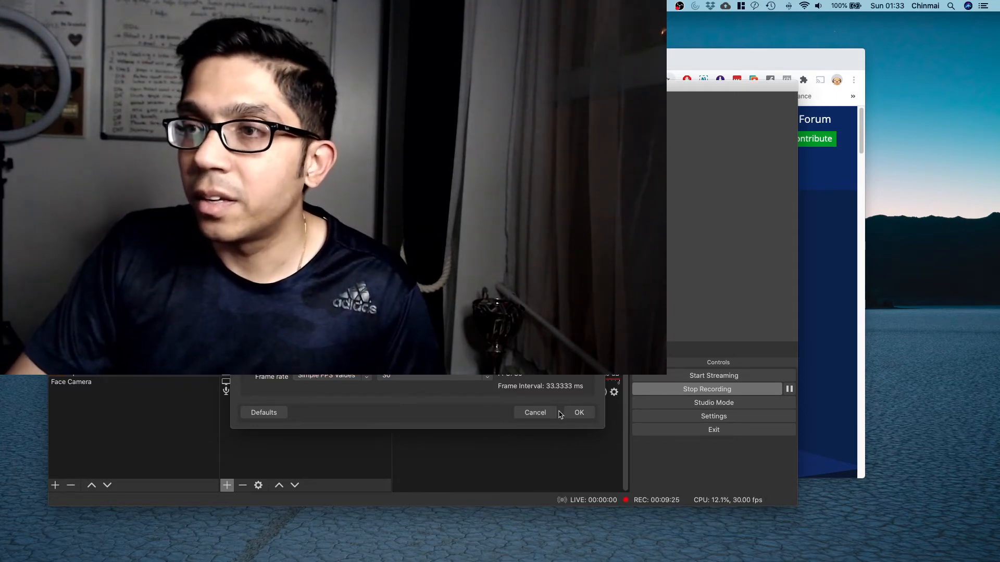
Accept the HP Camera settings and shrink its feed into the preview's bottom-right corner.
{"action": "left_click", "coordinate": [576, 413]}
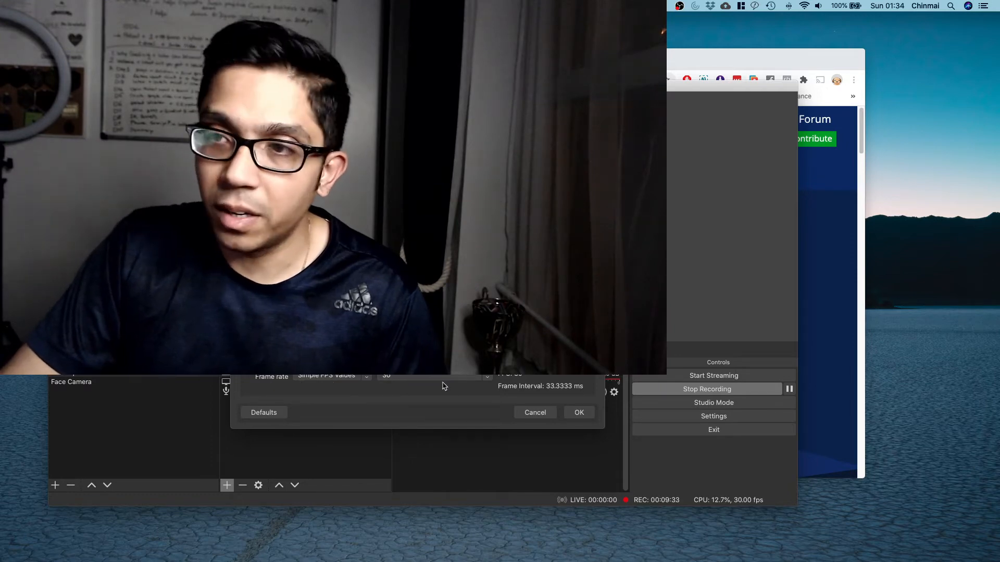
{"action": "left_click", "coordinate": [579, 413]}
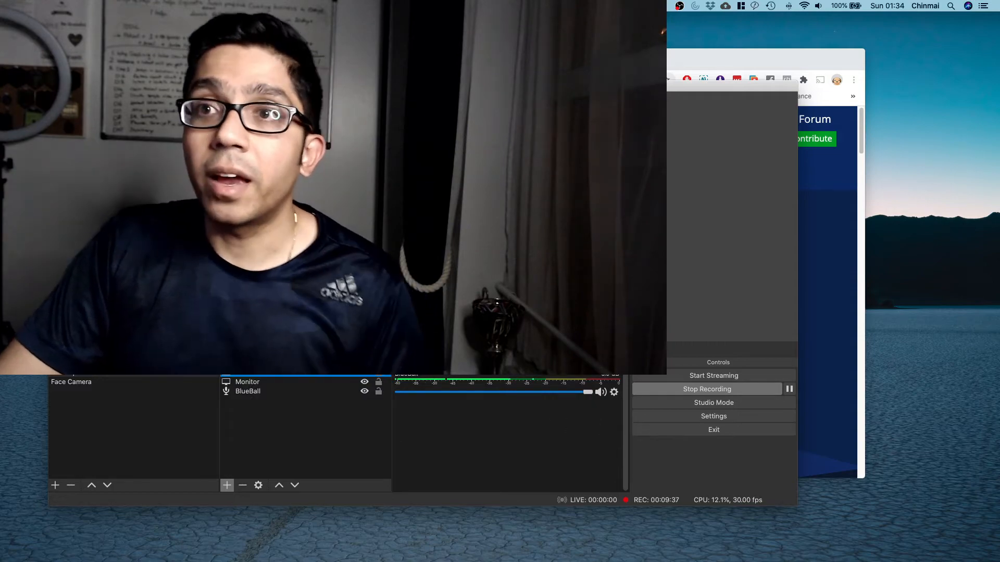
{"action": "left_click_drag", "start_coordinate": [372, 221], "coordinate": [445, 254]}
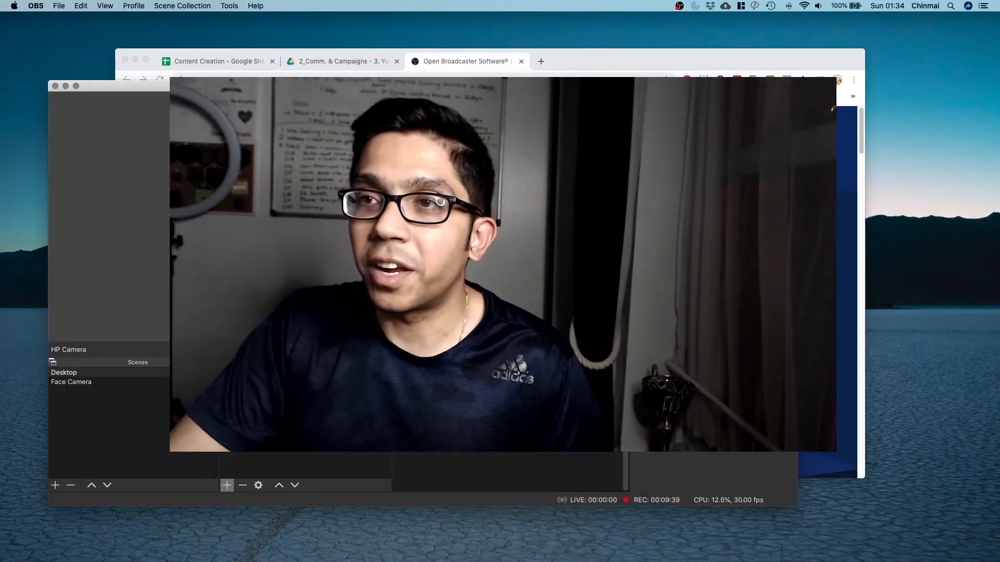
{"action": "mouse_move", "coordinate": [436, 200]}
{"action": "left_mouse_down"}
{"action": "mouse_move", "coordinate": [574, 229]}
{"action": "mouse_move", "coordinate": [540, 229]}
{"action": "mouse_move", "coordinate": [444, 183]}
{"action": "left_mouse_up"}
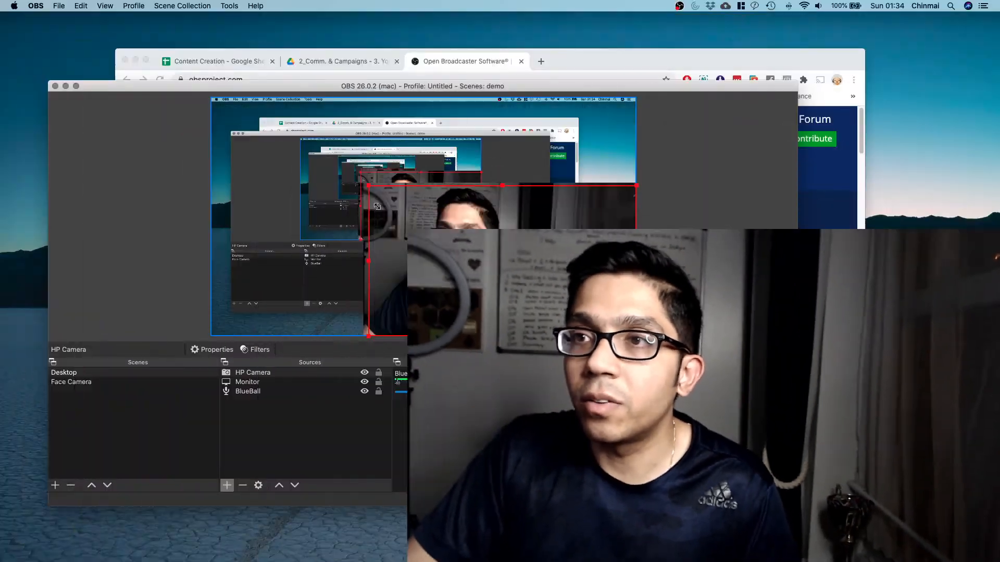
{"action": "left_click_drag", "start_coordinate": [377, 206], "coordinate": [519, 284]}
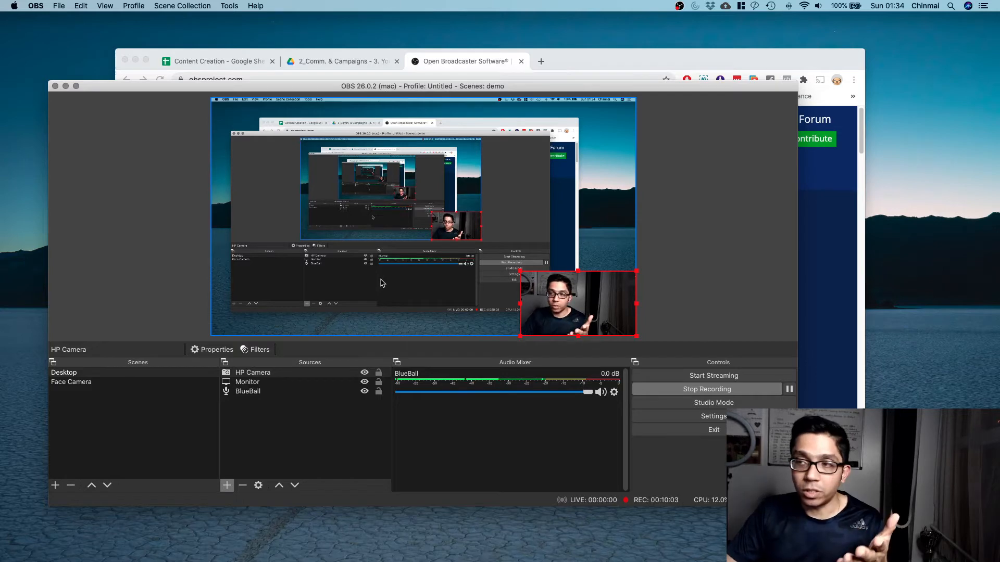
Add a Browser source named 'Chrome' with its default settings.
{"action": "left_click", "coordinate": [295, 448]}
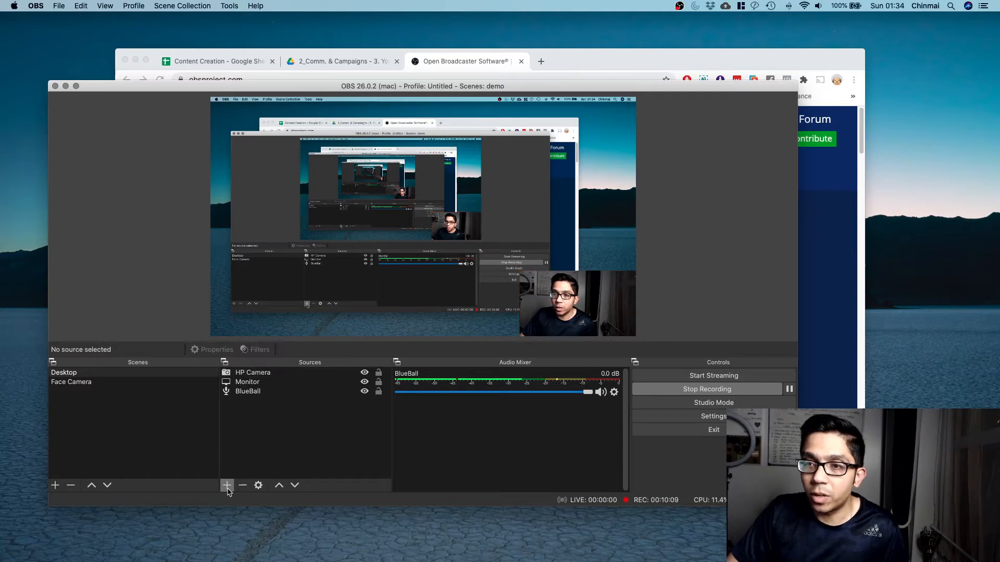
{"action": "left_click", "coordinate": [227, 485]}
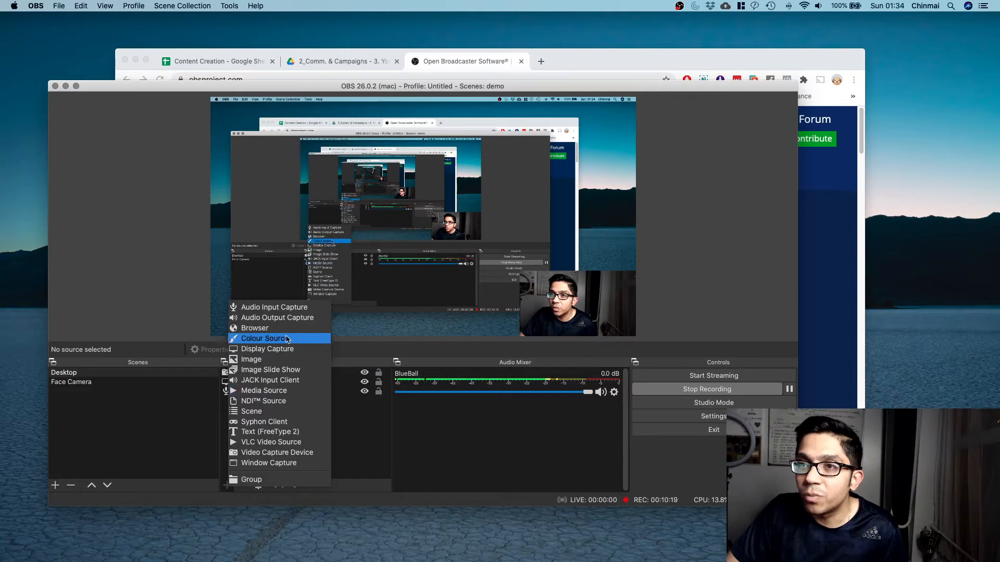
{"action": "left_click", "coordinate": [264, 330]}
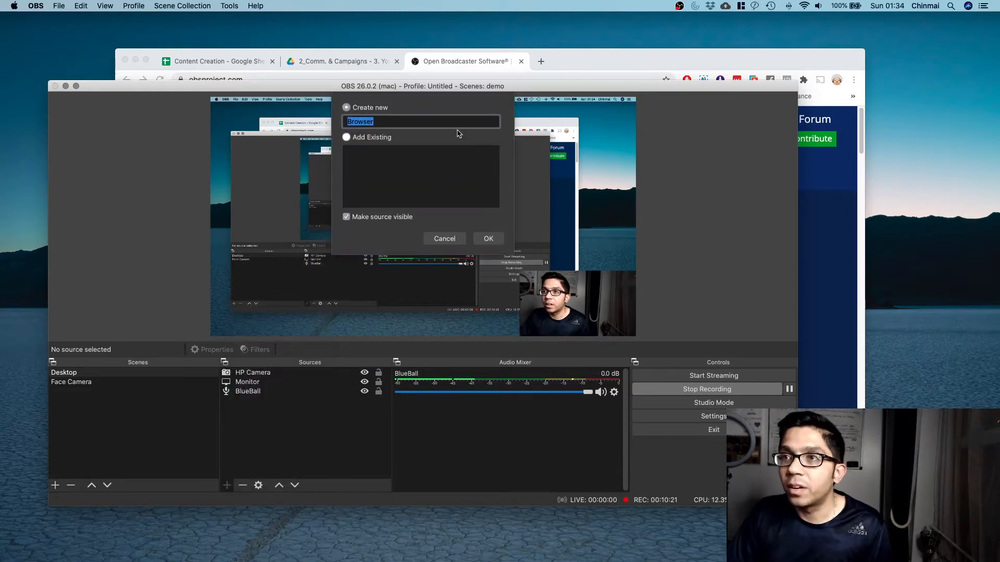
{"action": "type", "text": "Chrome"}
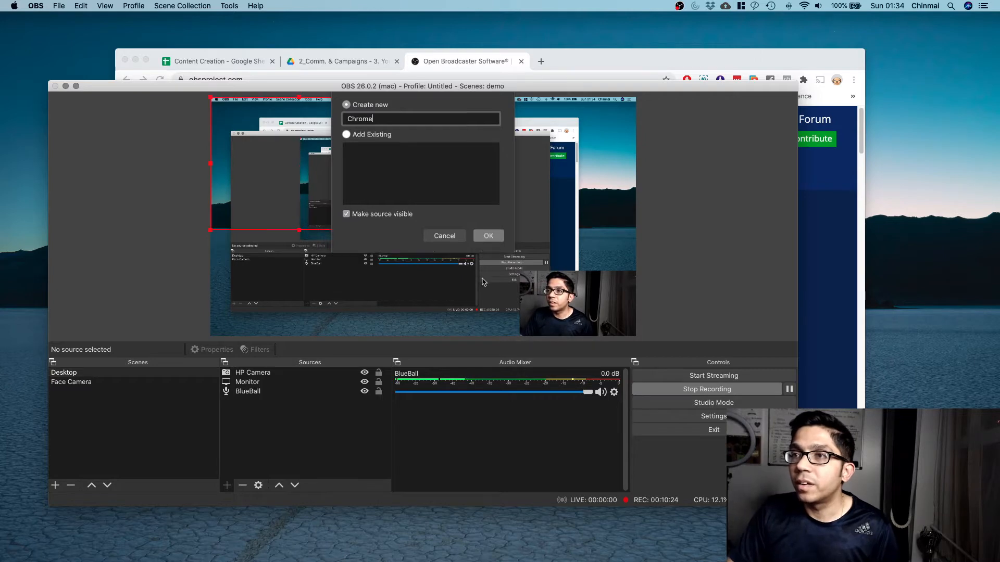
{"action": "key", "text": "Return"}
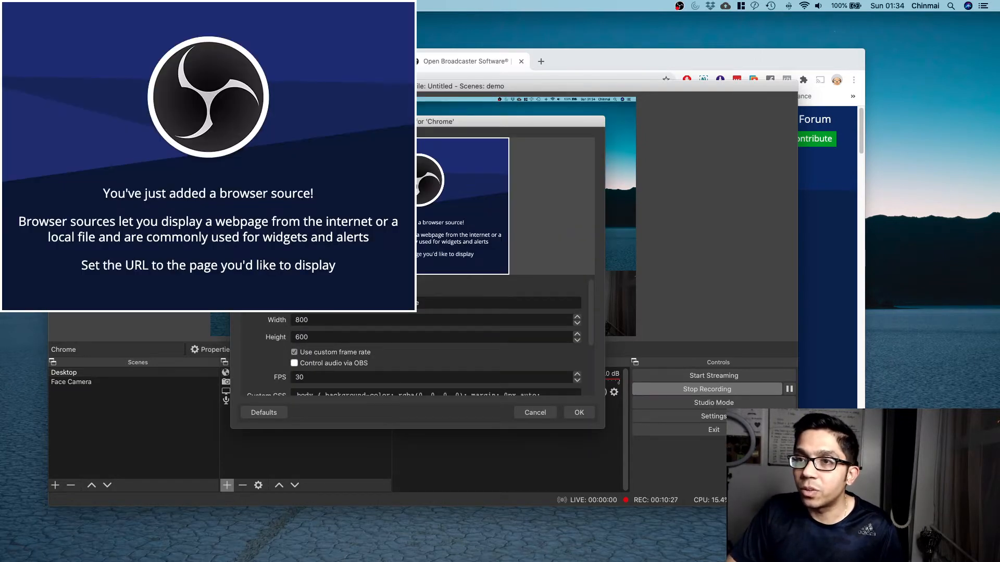
{"action": "scroll", "coordinate": [413, 358], "scroll_direction": "down", "scroll_amount": 5}
{"action": "scroll", "coordinate": [397, 340], "scroll_direction": "up", "scroll_amount": 5}
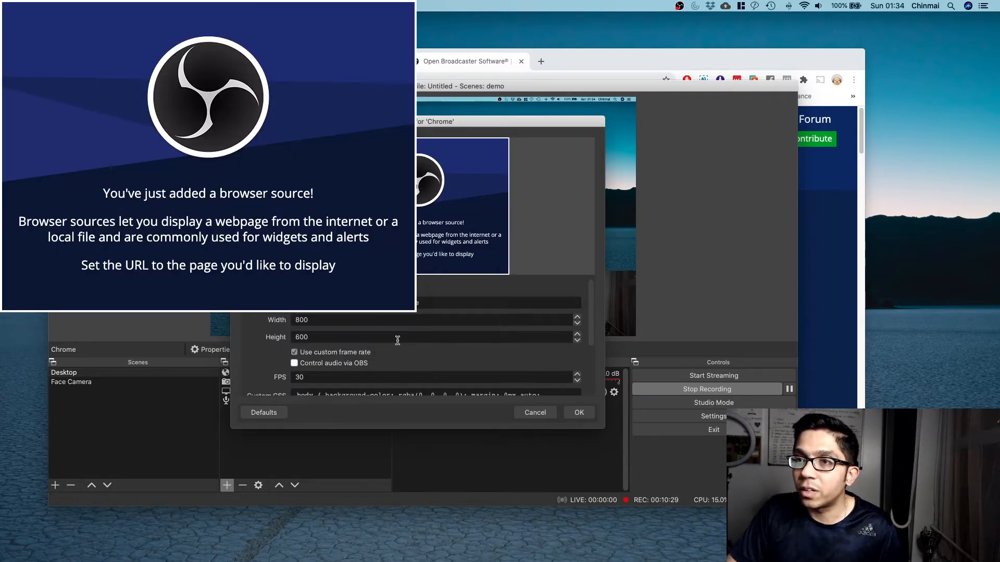
{"action": "left_click", "coordinate": [536, 412]}
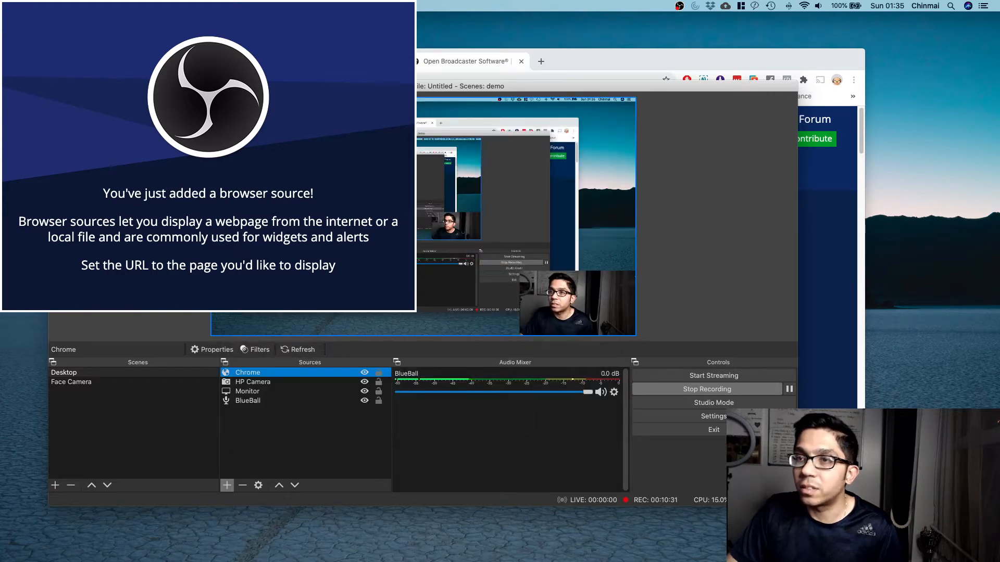
Remove the Chrome browser source from the Desktop scene.
{"action": "left_click", "coordinate": [261, 372]}
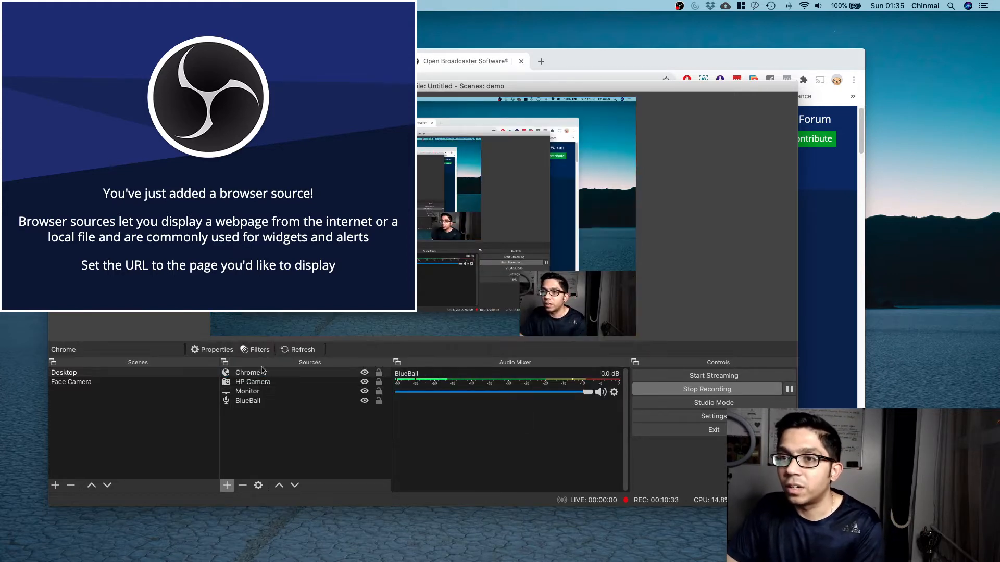
{"action": "left_click", "coordinate": [242, 486]}
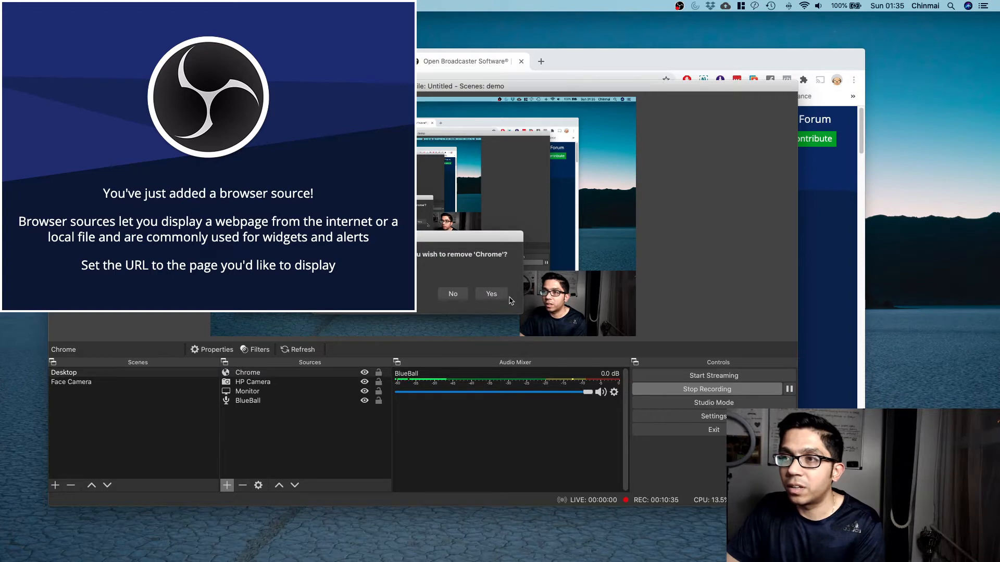
{"action": "left_click", "coordinate": [459, 308]}
Add a Window Capture source named 'Chrome' and pick the Chrome window to capture.
{"action": "left_click", "coordinate": [227, 485]}
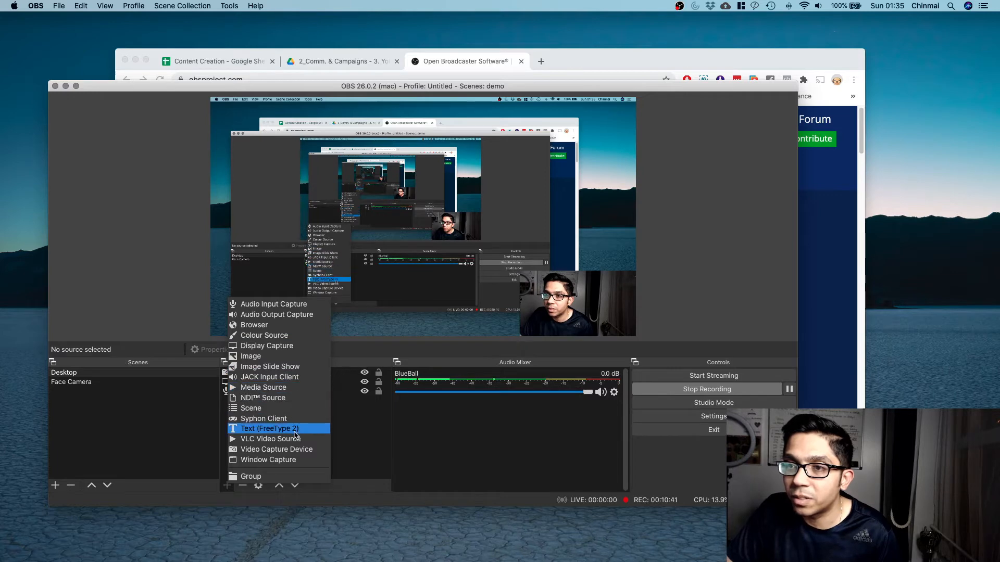
{"action": "left_click", "coordinate": [295, 460]}
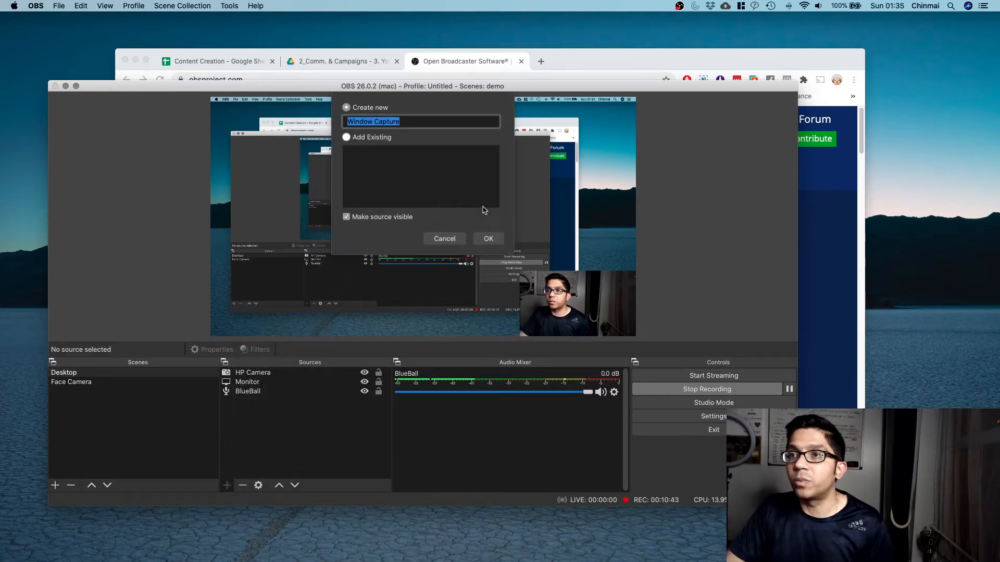
{"action": "type", "text": "Chrom"}
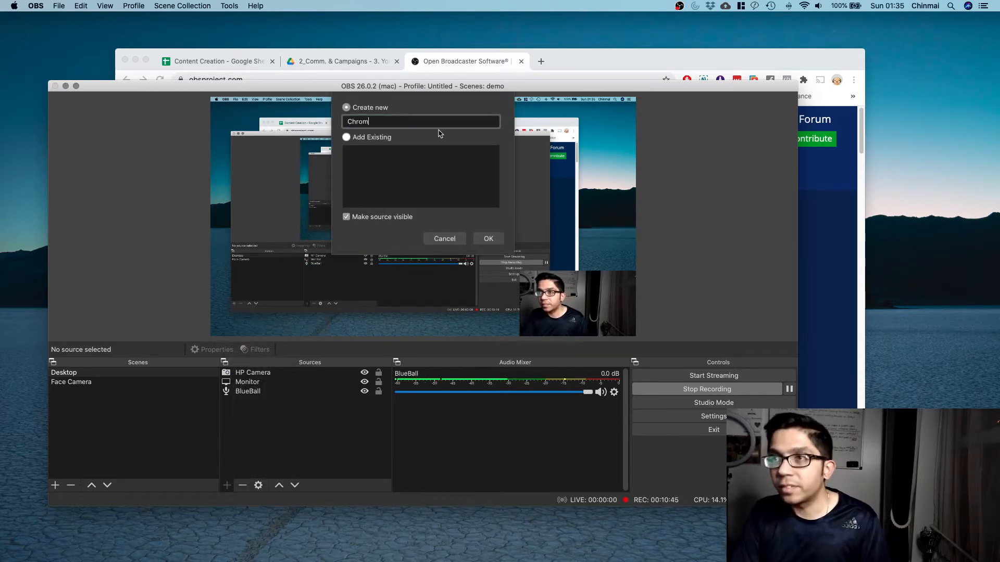
{"action": "type", "text": "e"}
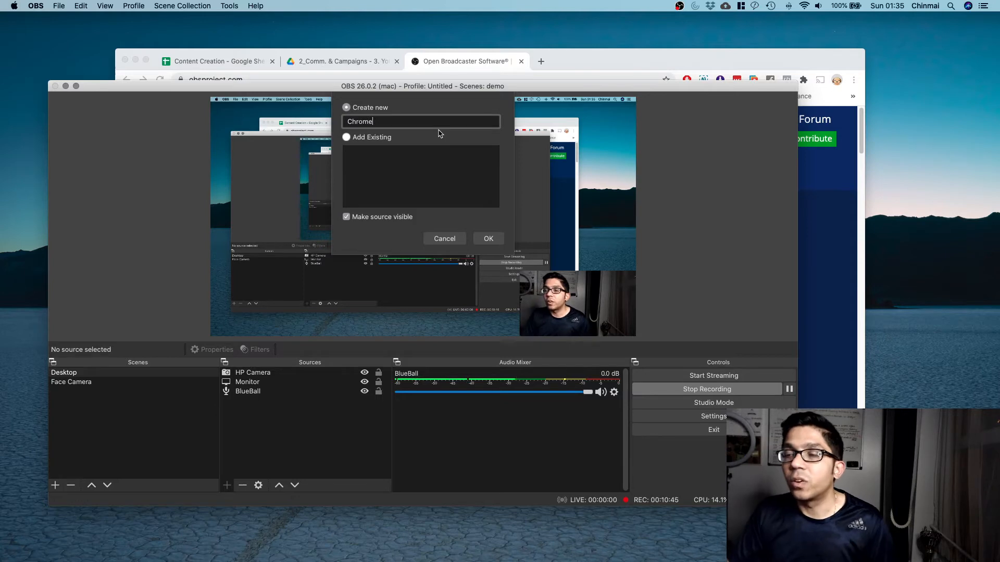
{"action": "left_click", "coordinate": [490, 239]}
{"action": "left_click", "coordinate": [388, 330]}
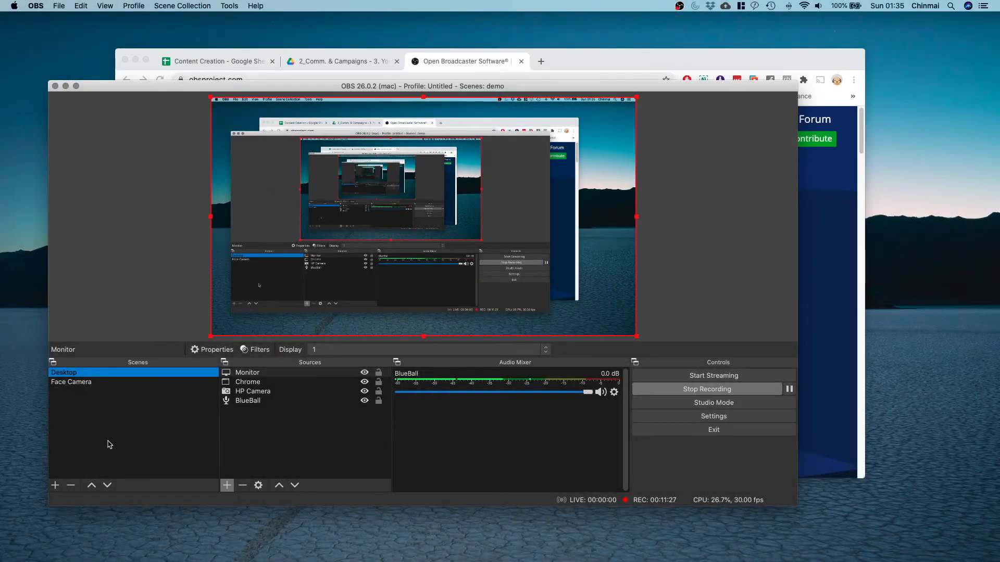
Add a third scene titled 'Desktop + Camera' to the collection.
{"action": "left_click", "coordinate": [55, 485]}
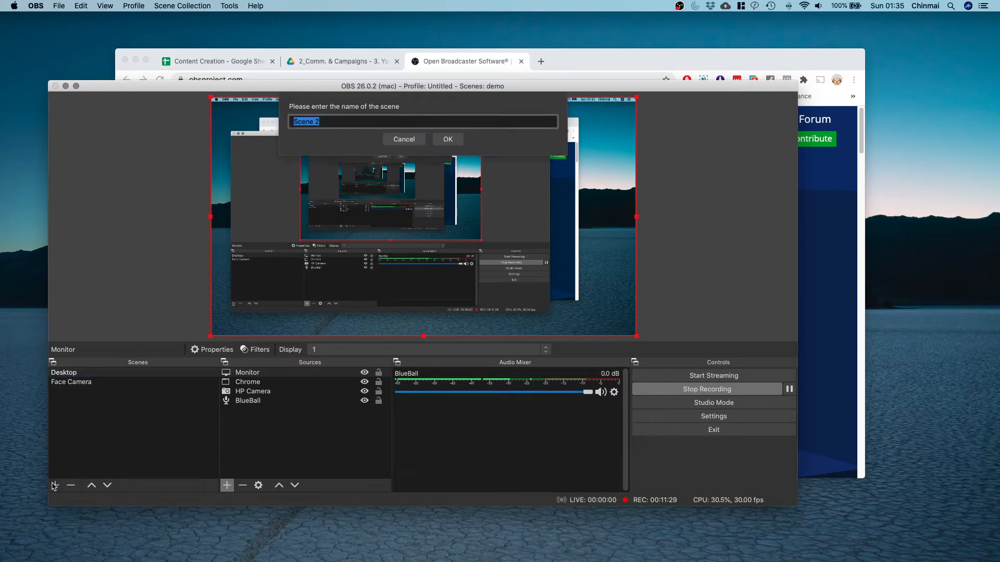
{"action": "type", "text": "Desktop + Camera"}
{"action": "left_click", "coordinate": [447, 140]}
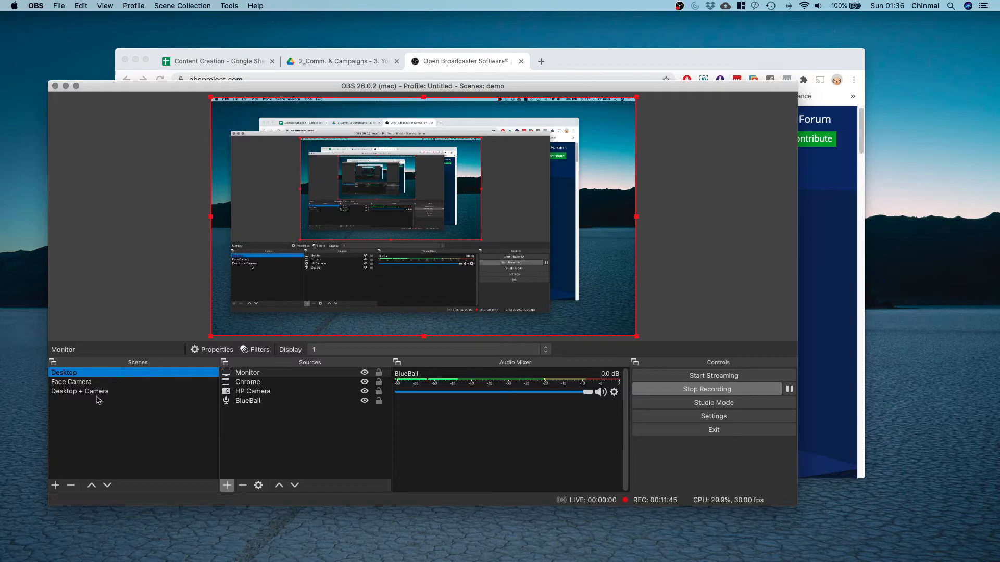
Duplicate the Desktop scene as 'Desktop + C', move it up one place, then reselect Desktop.
{"action": "right_click", "coordinate": [109, 373]}
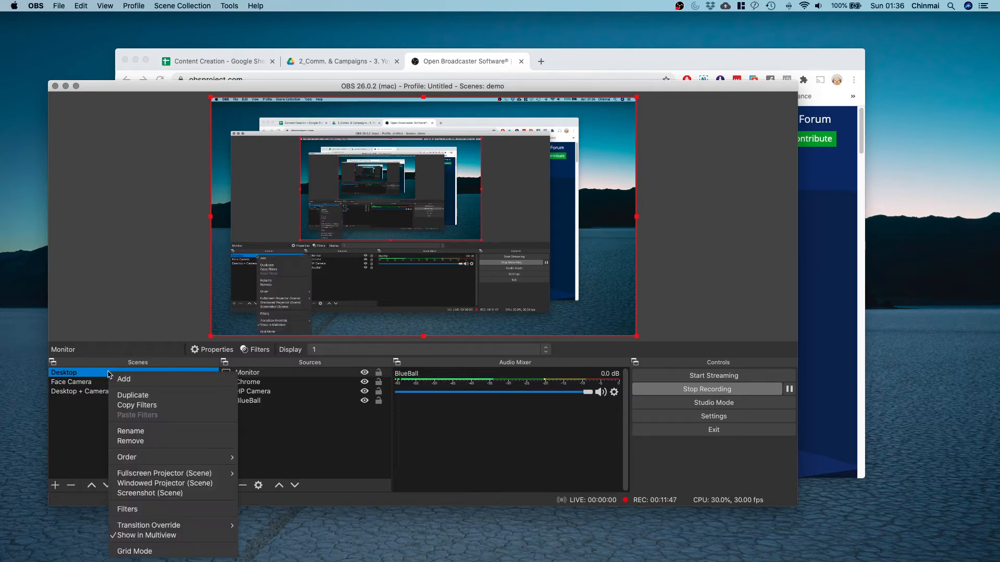
{"action": "left_click", "coordinate": [157, 395]}
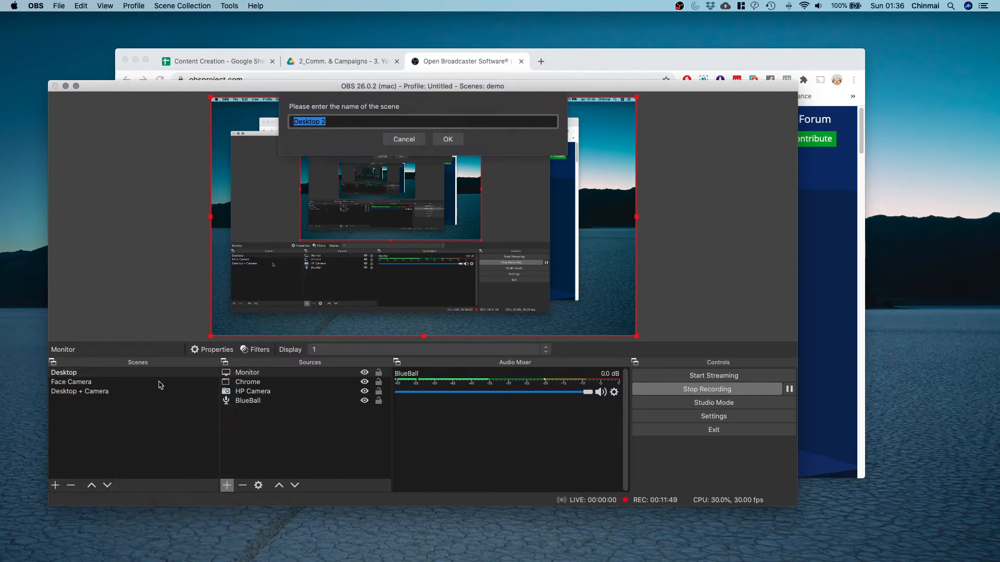
{"action": "key", "text": "Right"}
{"action": "type", "text": "+ C"}
{"action": "key", "text": "Return"}
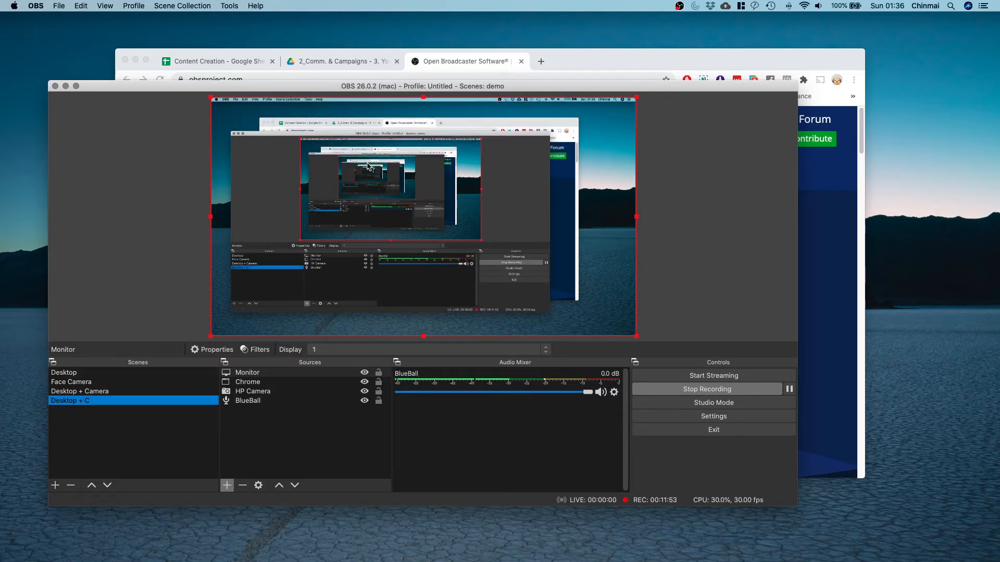
{"action": "left_click", "coordinate": [92, 485]}
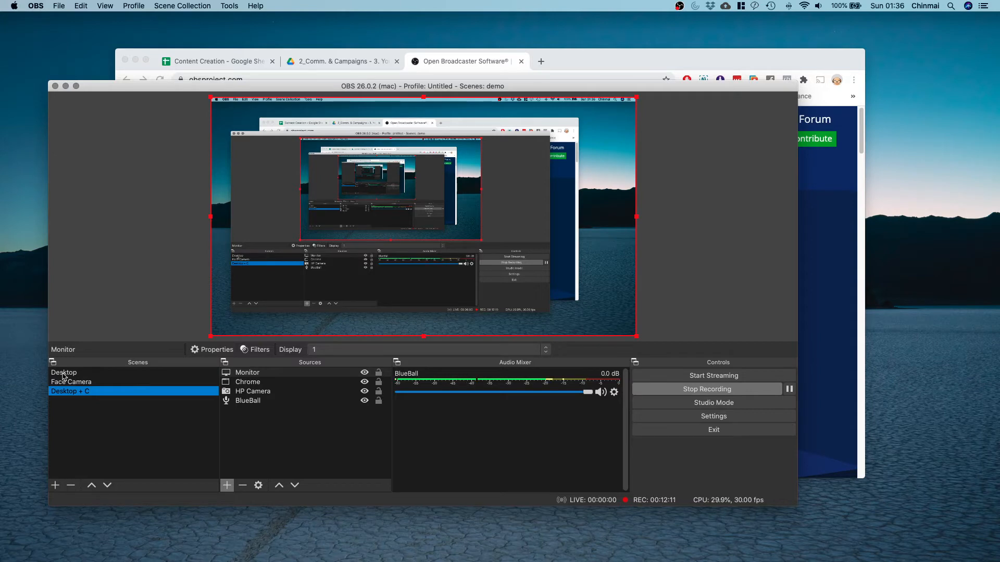
{"action": "left_click", "coordinate": [81, 373]}
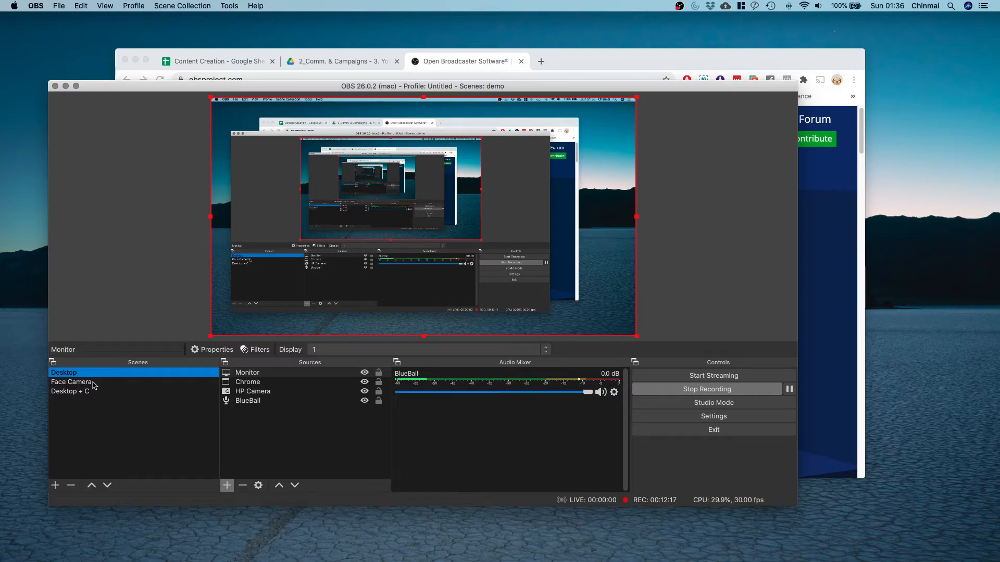
Select the Face Camera scene so it can be placed below Desktop + C.
{"action": "left_click", "coordinate": [78, 382]}
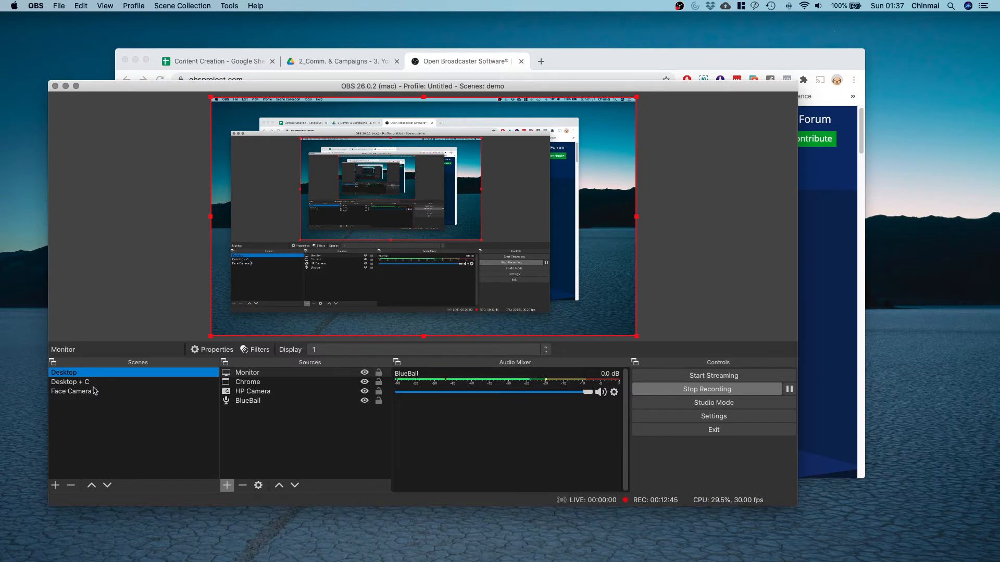
Duplicate the Desktop scene as a new scene named Face Camera.
{"action": "right_click", "coordinate": [118, 374]}
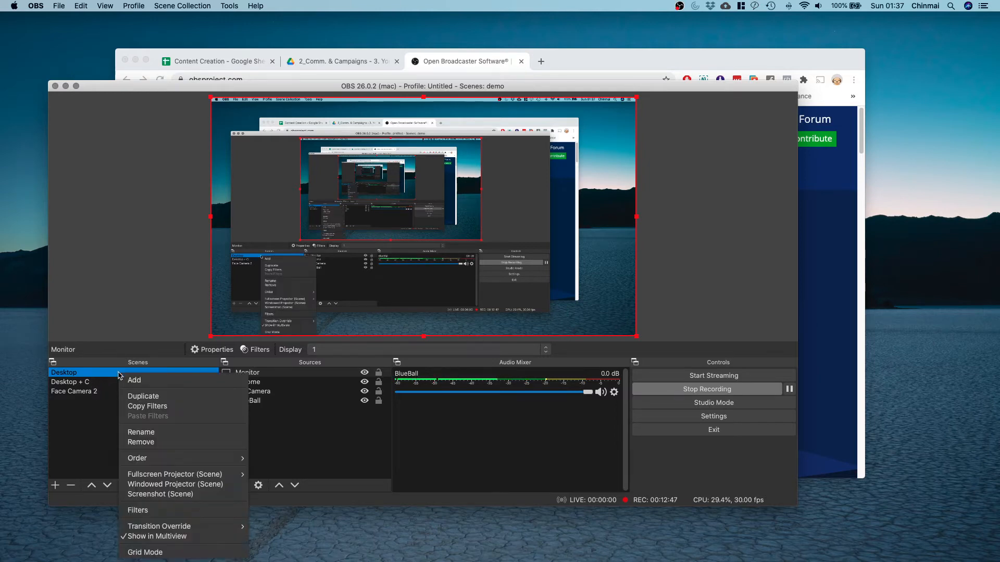
{"action": "left_click", "coordinate": [158, 397]}
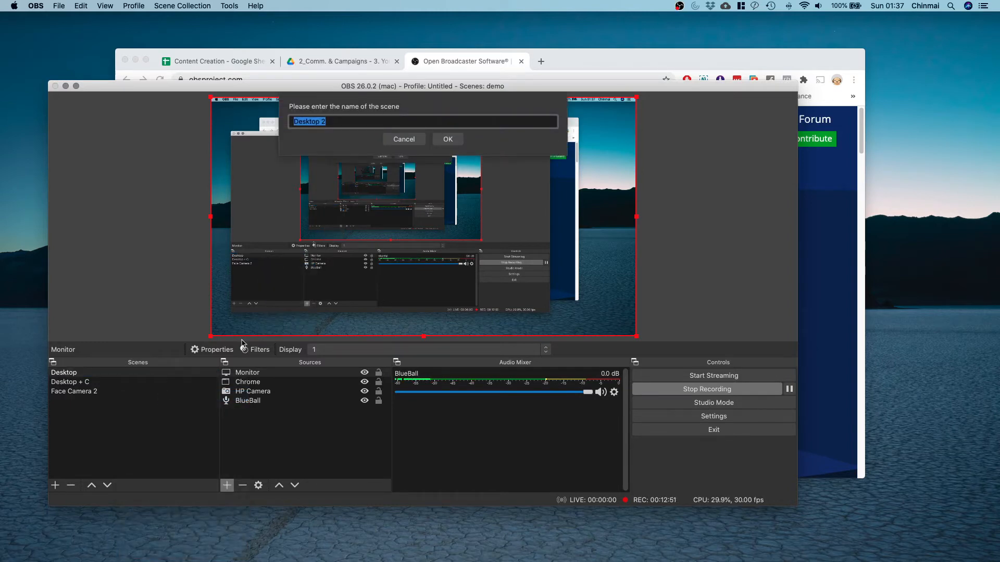
{"action": "type", "text": "Fame "}
{"action": "type", "text": "ce Camera"}
{"action": "key", "text": "Return"}
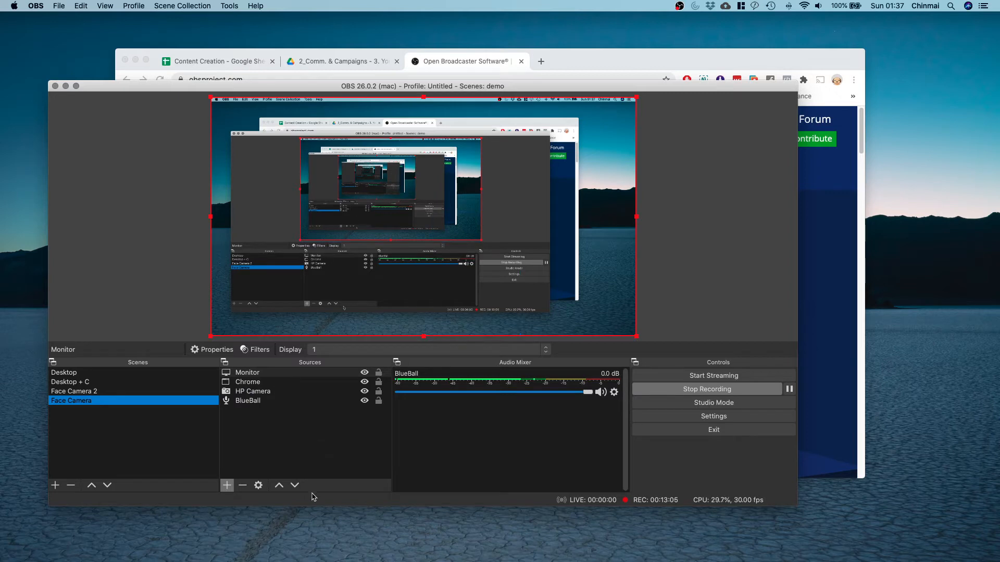
In Face Camera, raise HP Camera to the top of Sources and enlarge it from the top-left to fill the frame.
{"action": "left_click", "coordinate": [269, 391]}
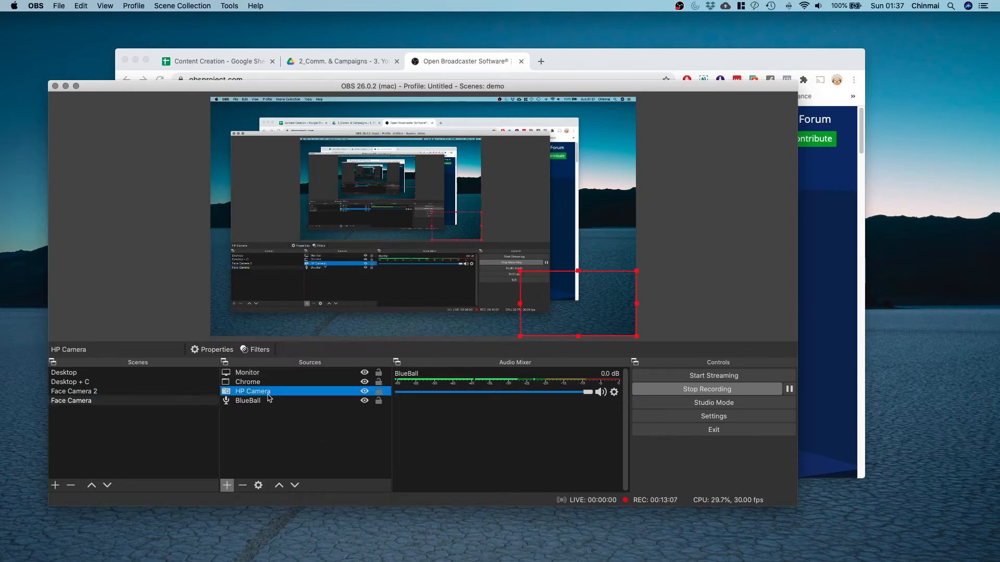
{"action": "left_click", "coordinate": [278, 485]}
{"action": "left_click", "coordinate": [278, 485]}
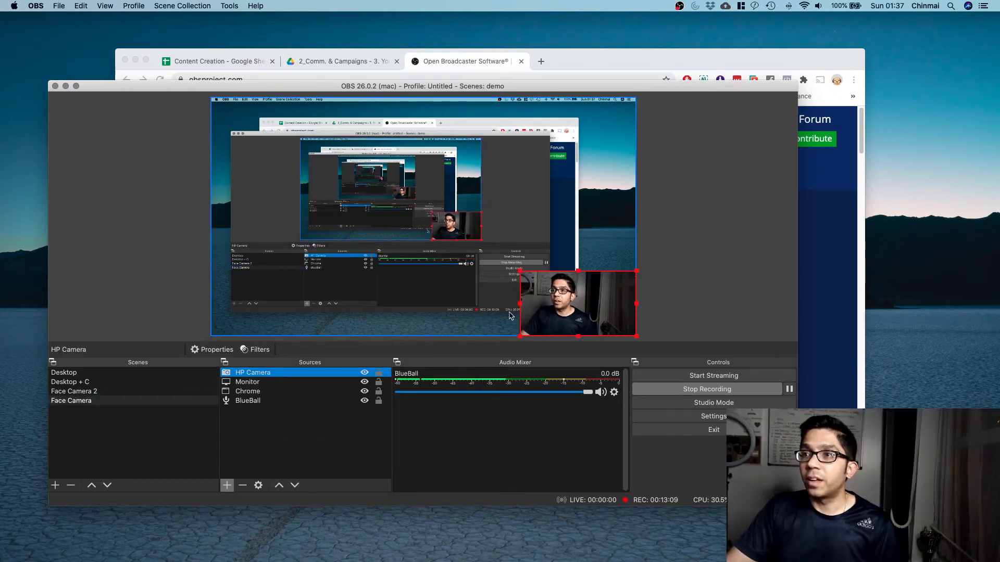
{"action": "left_click_drag", "start_coordinate": [576, 305], "coordinate": [266, 132]}
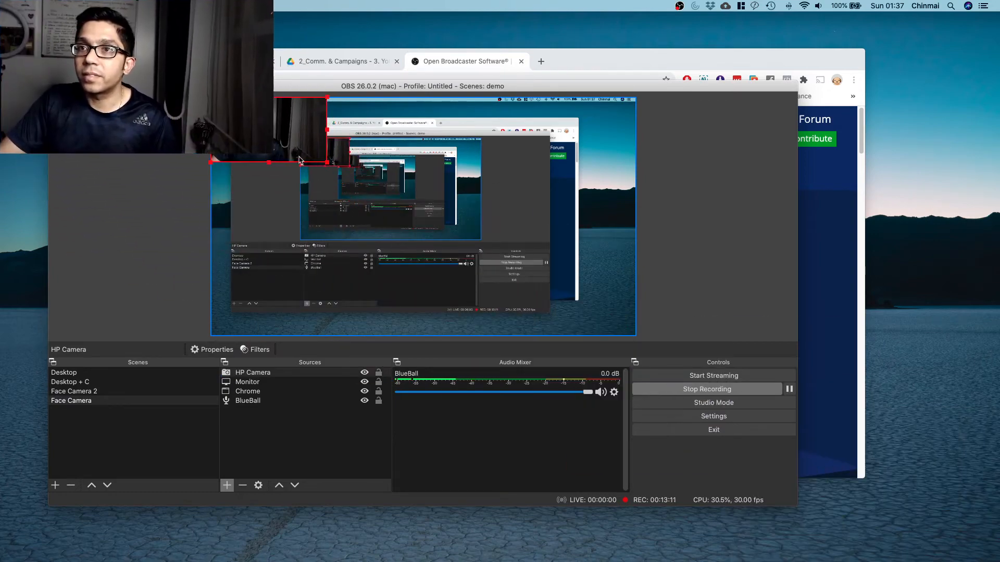
{"action": "left_click_drag", "start_coordinate": [327, 162], "coordinate": [616, 325]}
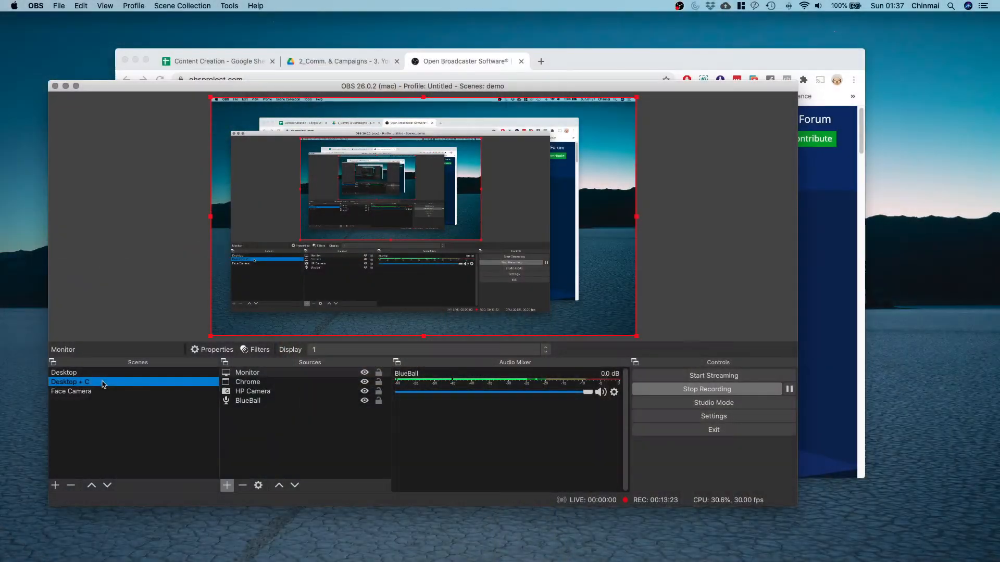
Move HP Camera to the top of the Desktop + C sources and nudge the webcam slightly right.
{"action": "left_click", "coordinate": [263, 391]}
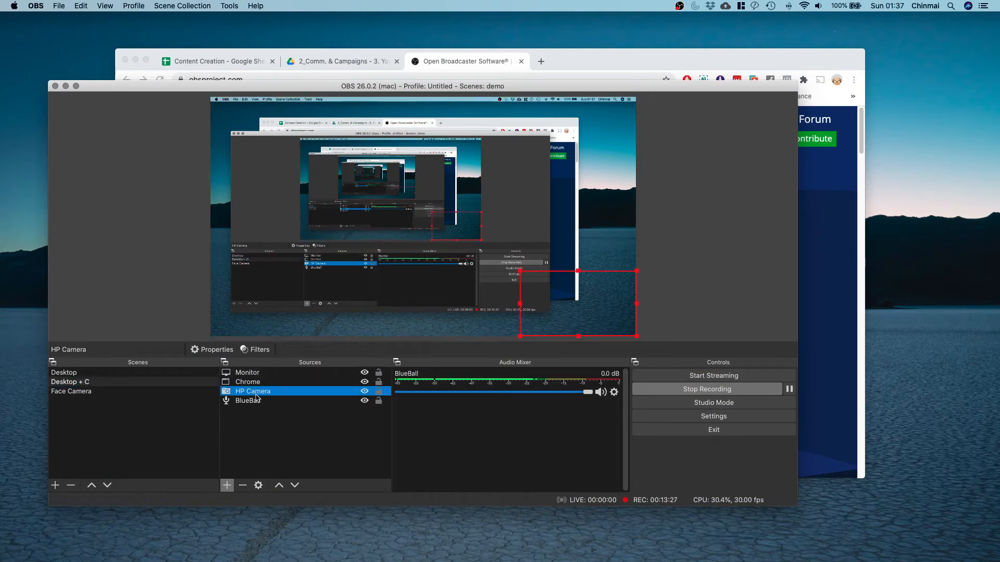
{"action": "left_click", "coordinate": [279, 485]}
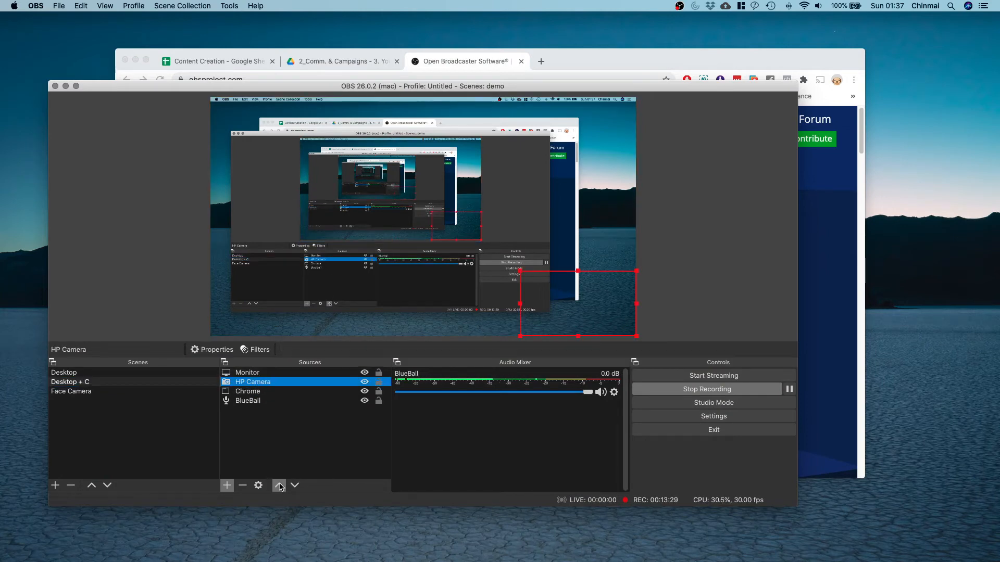
{"action": "left_click", "coordinate": [280, 486]}
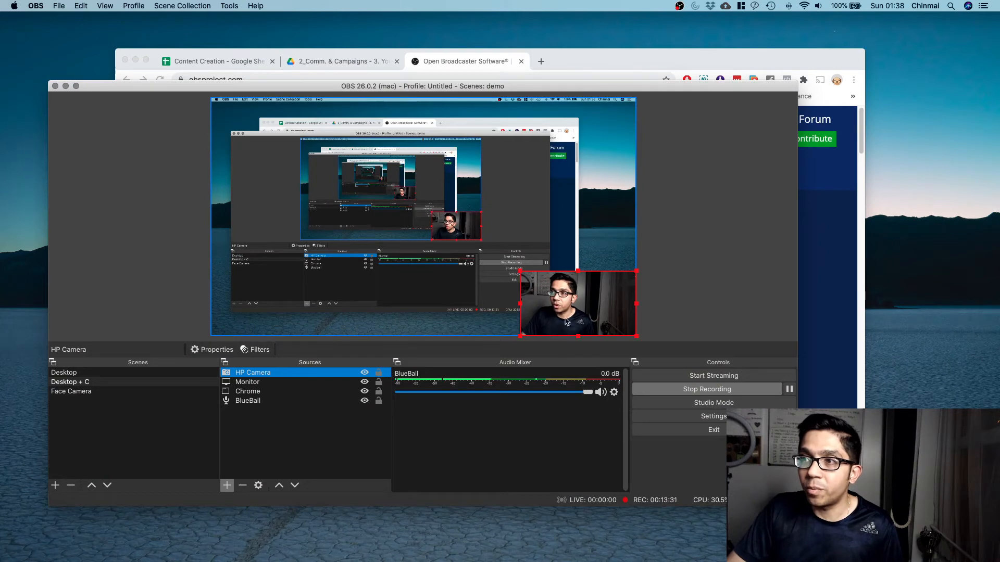
{"action": "left_click_drag", "start_coordinate": [567, 322], "coordinate": [598, 308]}
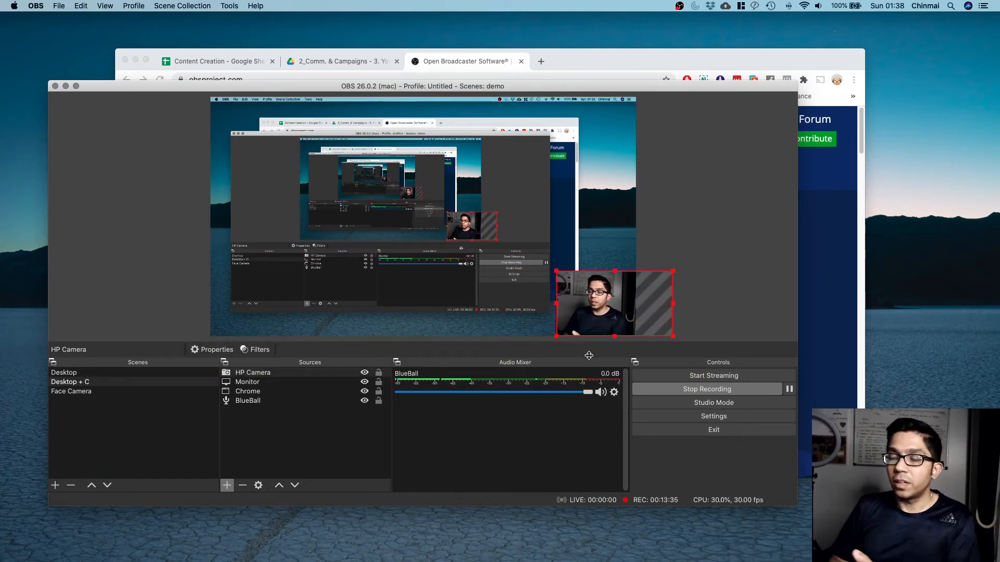
{"action": "left_click", "coordinate": [682, 318]}
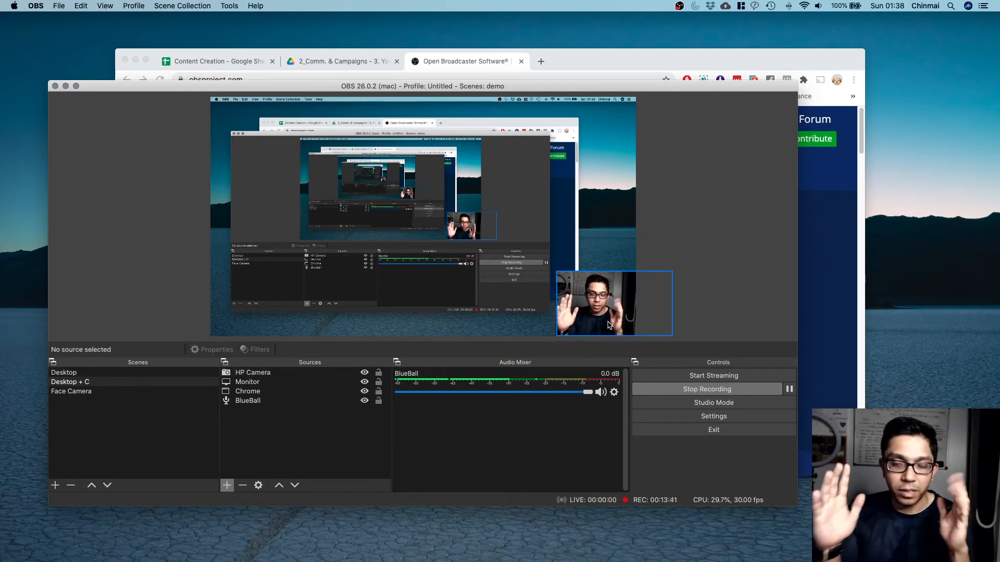
{"action": "left_click", "coordinate": [265, 396]}
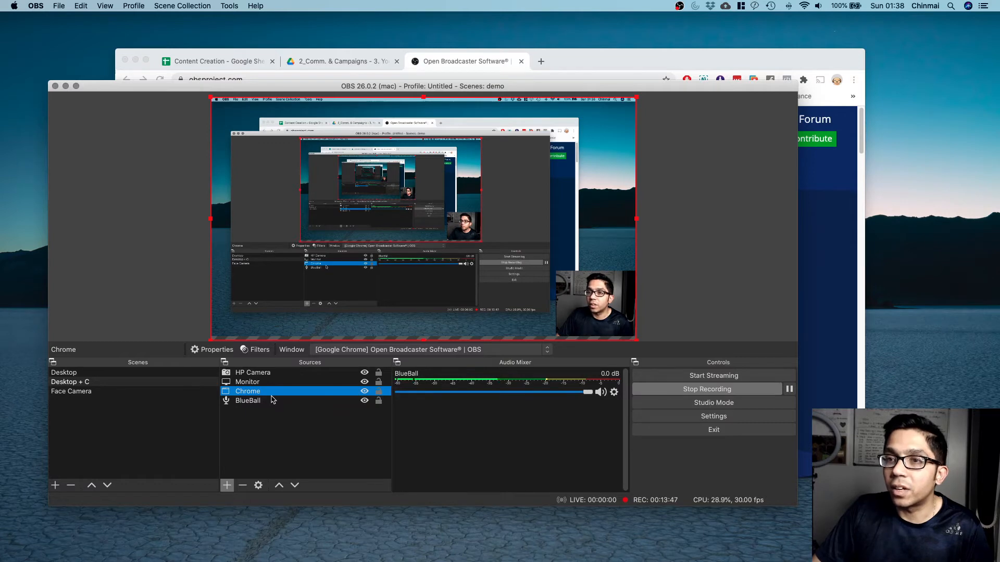
Delete the Chrome source from Desktop + C, then switch the preview to the Desktop scene.
{"action": "left_click", "coordinate": [245, 489]}
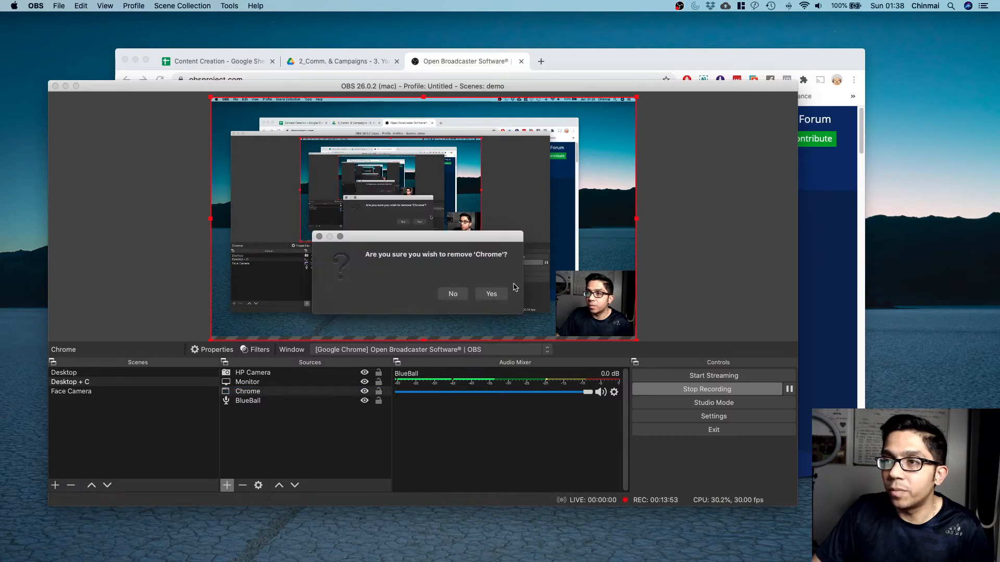
{"action": "left_click", "coordinate": [495, 293]}
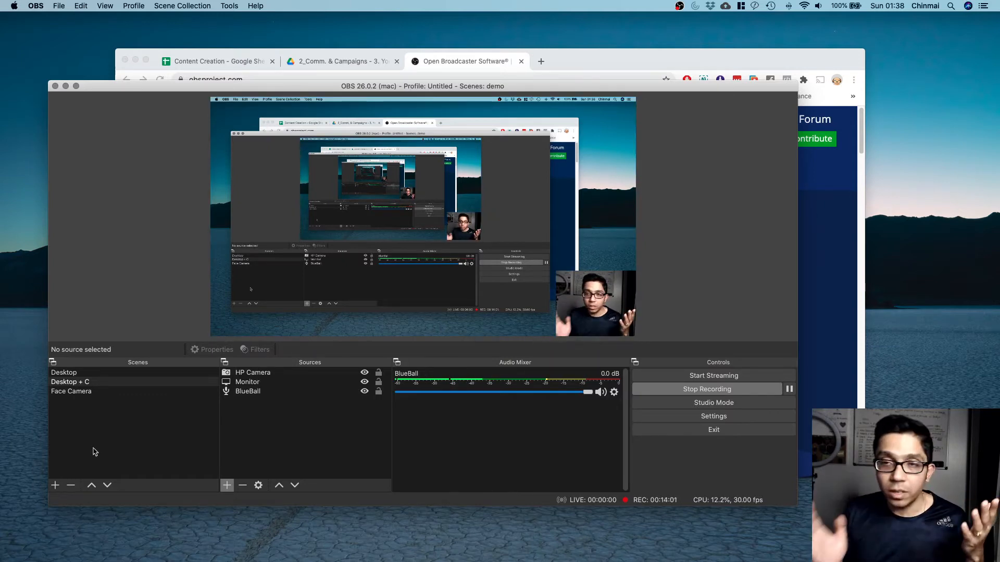
{"action": "left_click", "coordinate": [93, 376]}
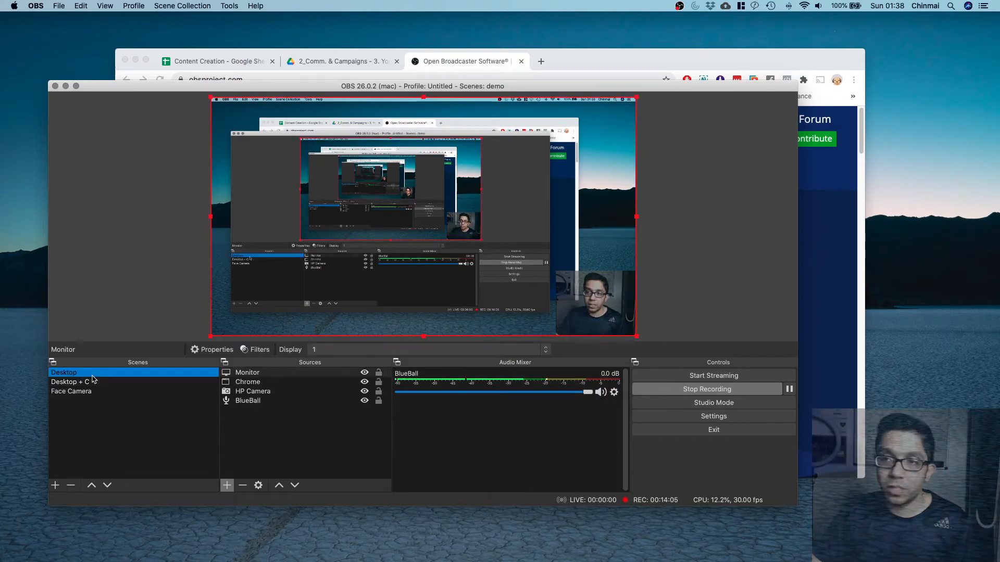
{"action": "left_click", "coordinate": [91, 382]}
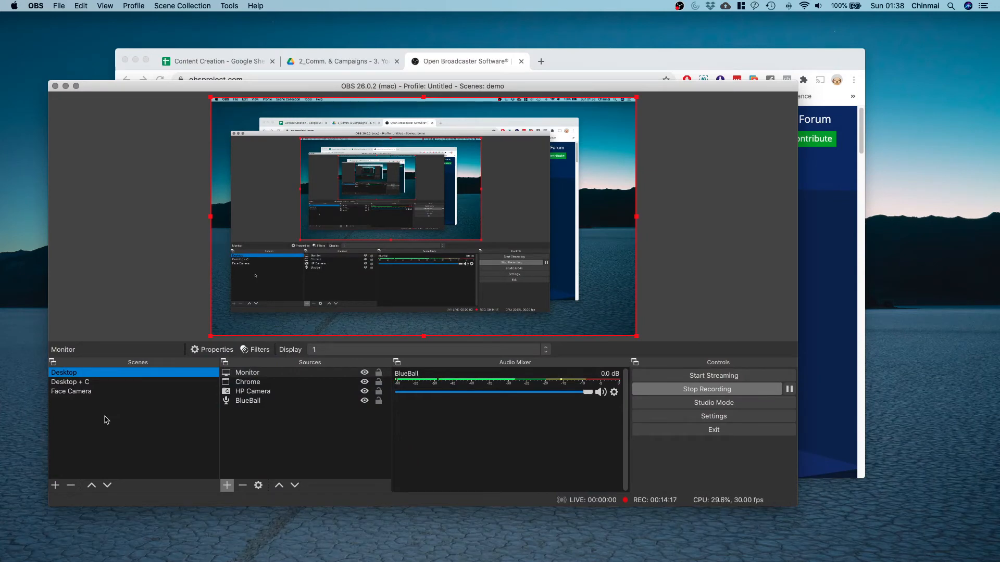
Open Settings, look over the General page, then view the Stream page with Restream.io - RTMP.
{"action": "left_click", "coordinate": [759, 421]}
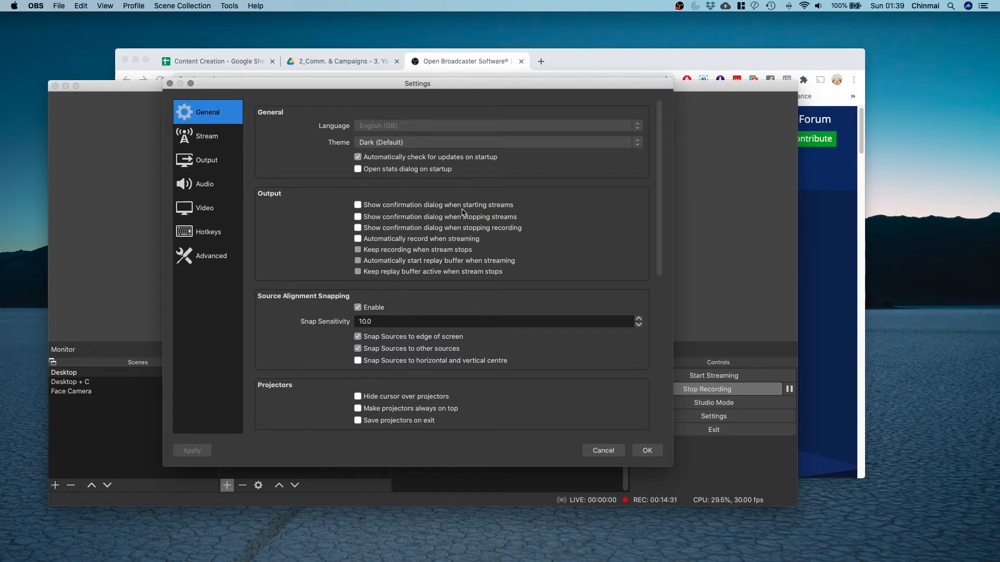
{"action": "scroll", "coordinate": [479, 299], "scroll_direction": "down", "scroll_amount": 9}
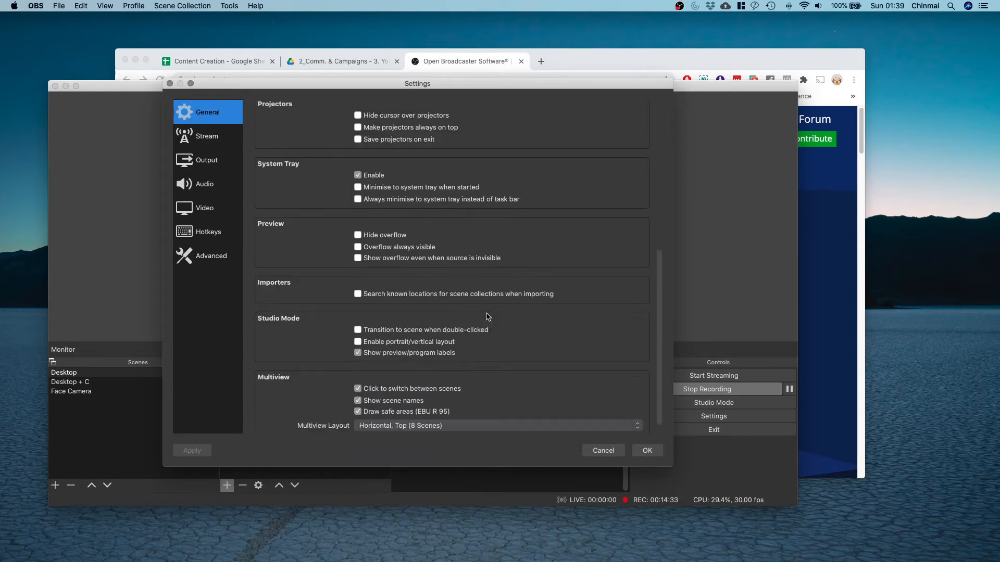
{"action": "scroll", "coordinate": [487, 315], "scroll_direction": "up", "scroll_amount": 8}
{"action": "left_click", "coordinate": [201, 140]}
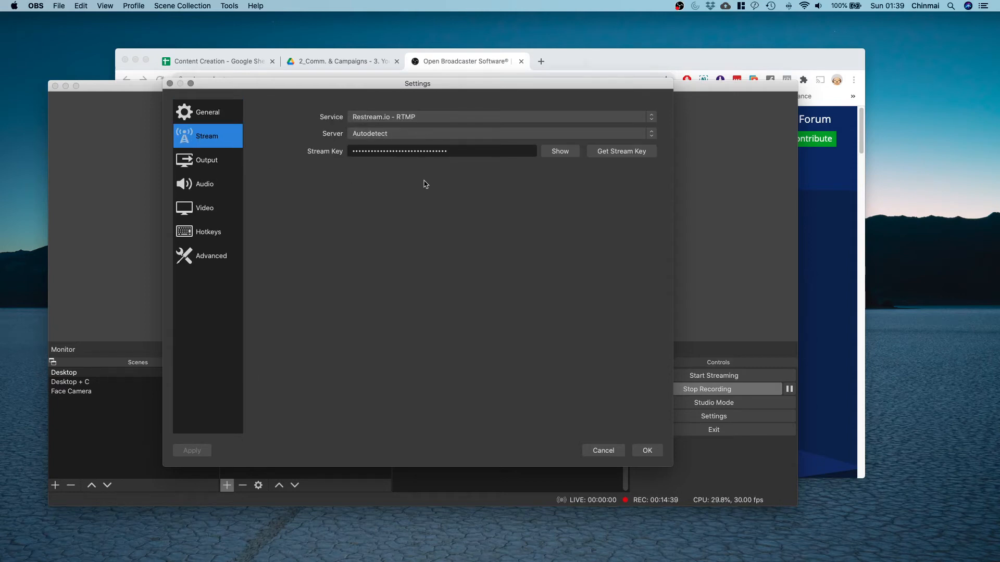
Check the streaming service list, keep Restream.io - RTMP, and move on to the Output page.
{"action": "left_click", "coordinate": [381, 122]}
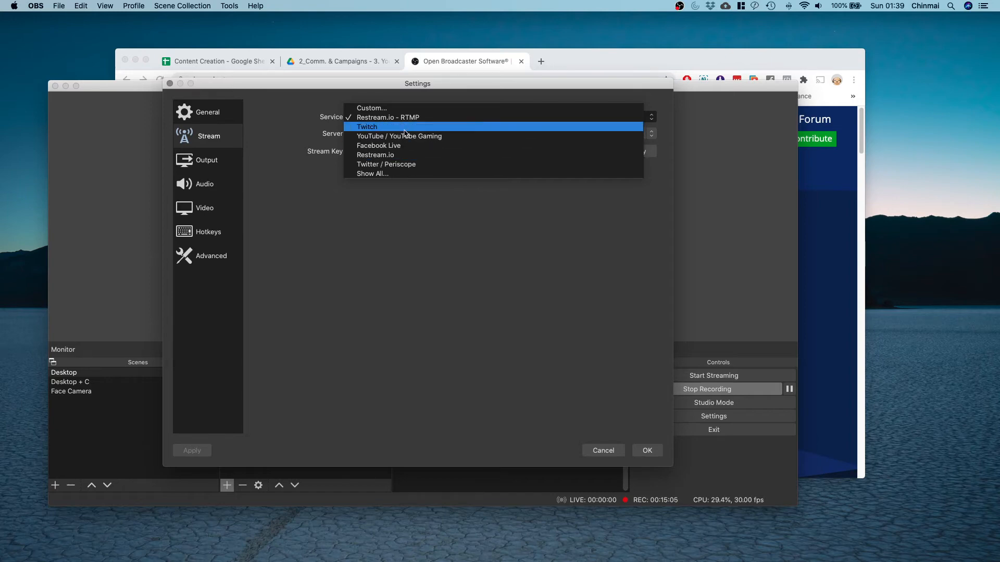
{"action": "left_click", "coordinate": [384, 234]}
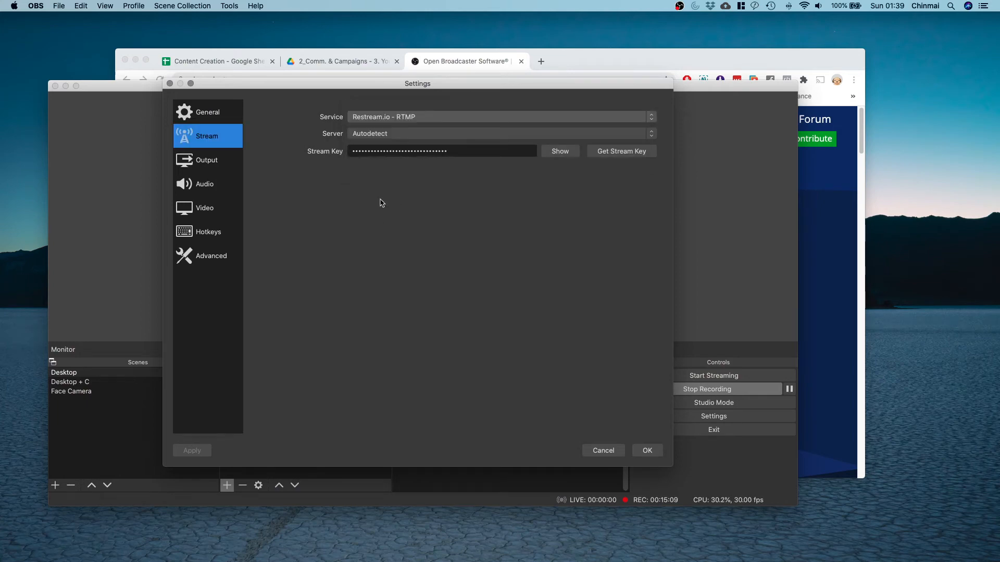
{"action": "left_click", "coordinate": [196, 162]}
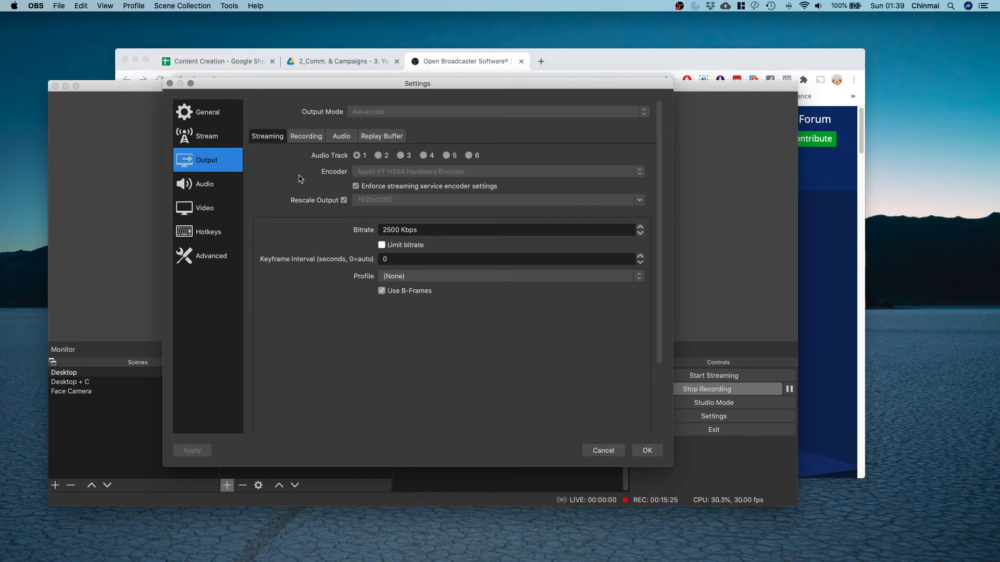
Review Output's Recording, Audio and Replay Buffer tabs, then move to the Audio page.
{"action": "left_click", "coordinate": [260, 173]}
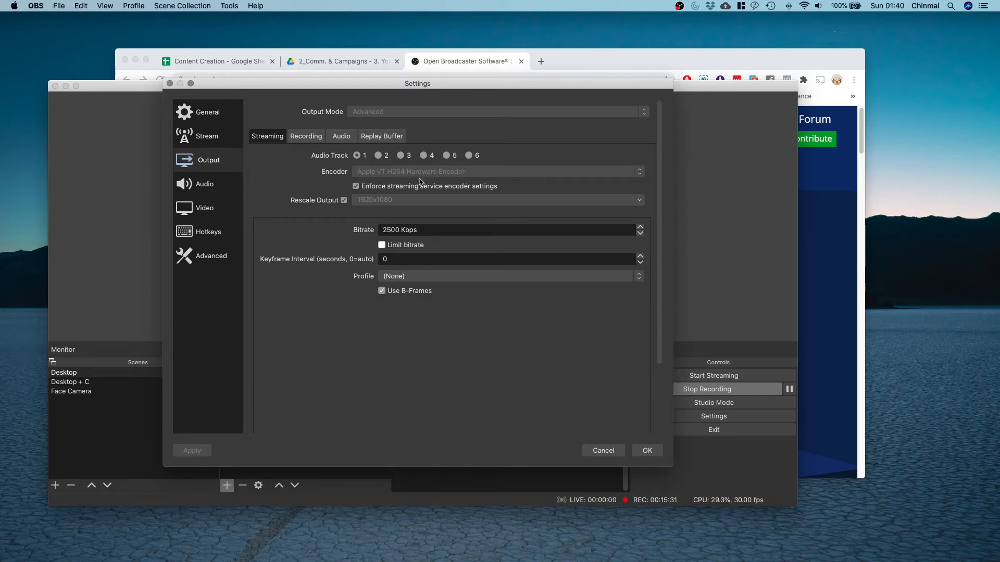
{"action": "left_click", "coordinate": [307, 137]}
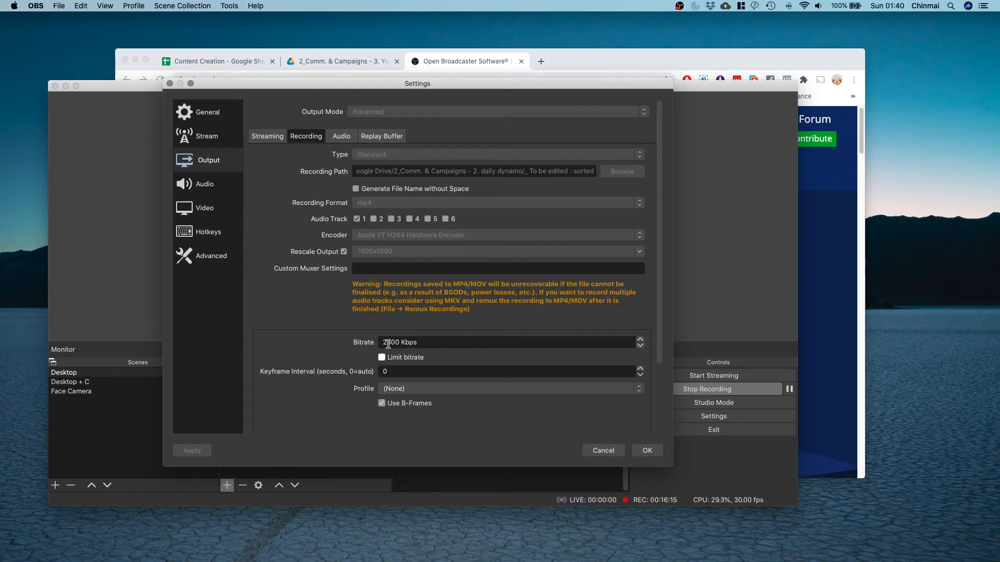
{"action": "left_click", "coordinate": [341, 136]}
{"action": "left_click", "coordinate": [379, 137]}
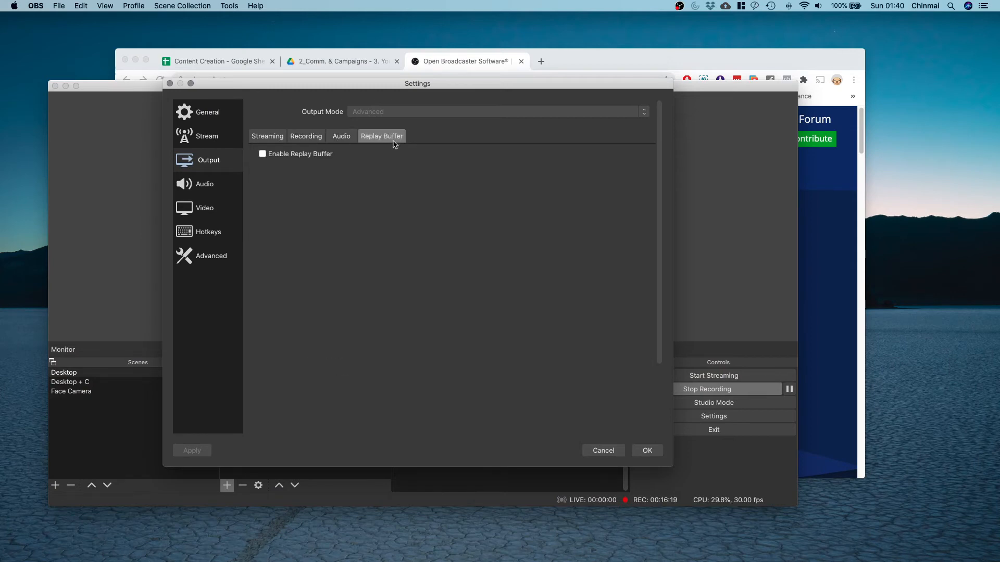
{"action": "left_click", "coordinate": [311, 137]}
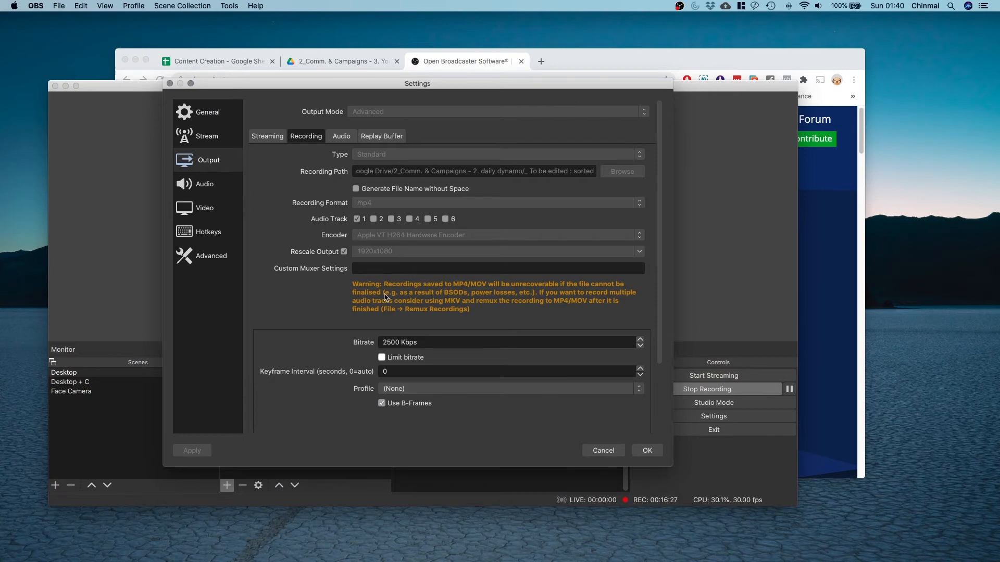
{"action": "left_click", "coordinate": [209, 186]}
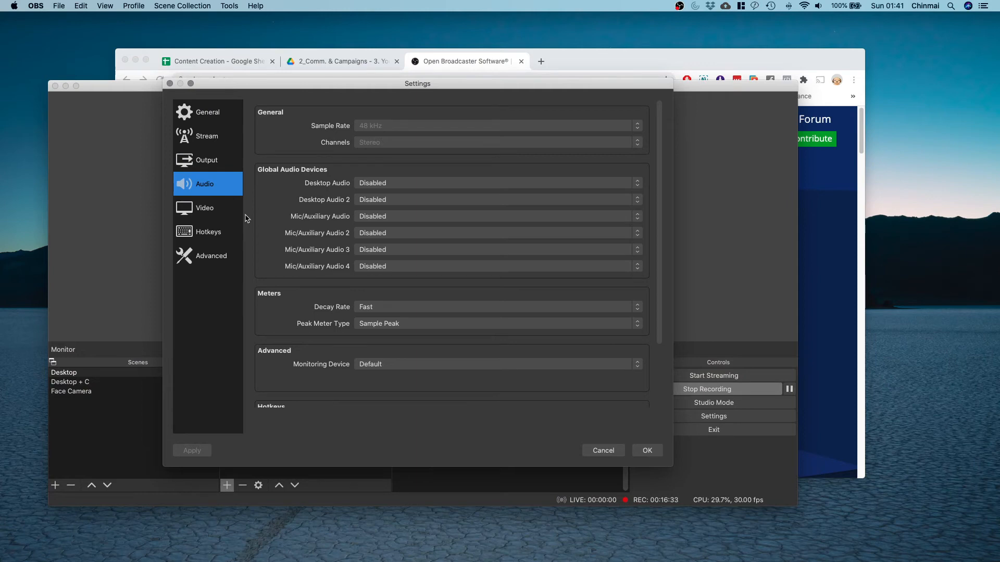
Review the 1920x1080, 30 fps video settings, then go to the Hotkeys page.
{"action": "left_click", "coordinate": [203, 208]}
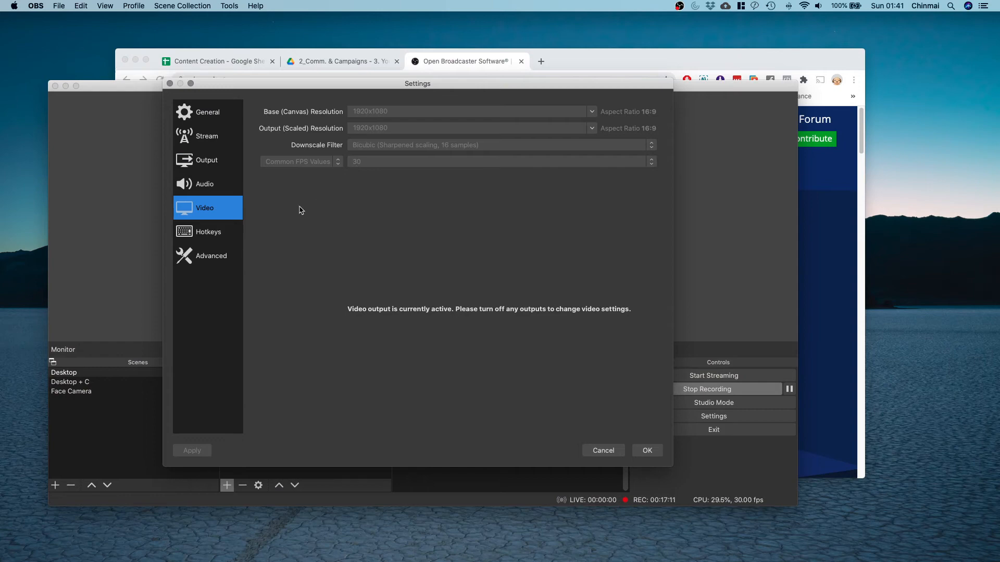
{"action": "left_click", "coordinate": [215, 237]}
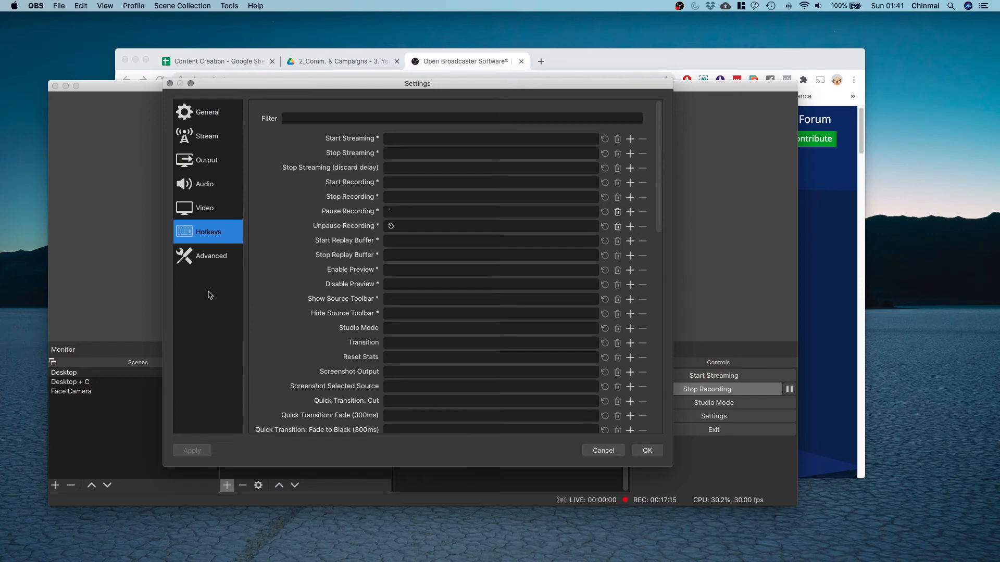
Confirm the Desktop scene's switch-to-scene hotkey is D and save the settings with OK.
{"action": "scroll", "coordinate": [267, 290], "scroll_direction": "down", "scroll_amount": 5}
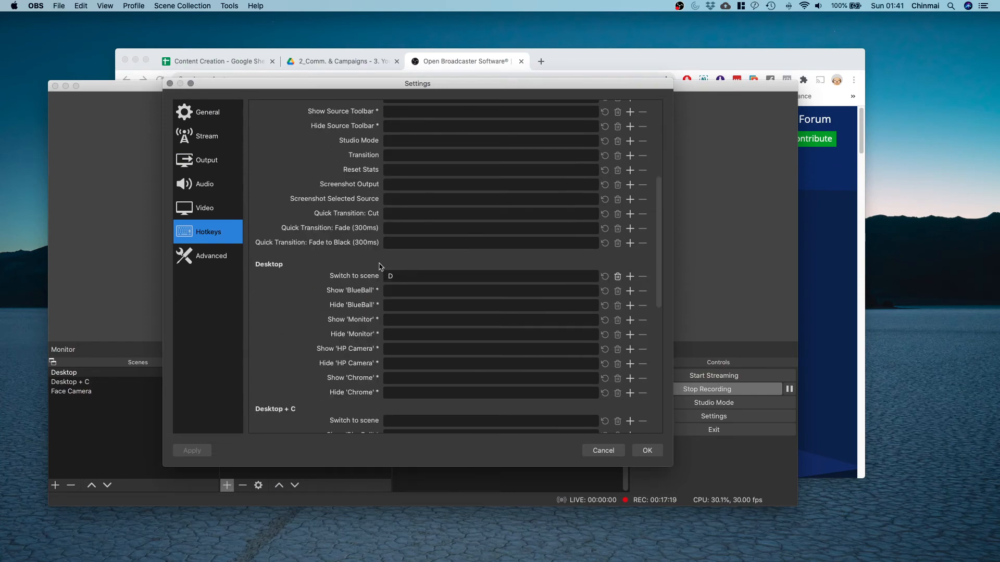
{"action": "scroll", "coordinate": [421, 302], "scroll_direction": "down", "scroll_amount": 3}
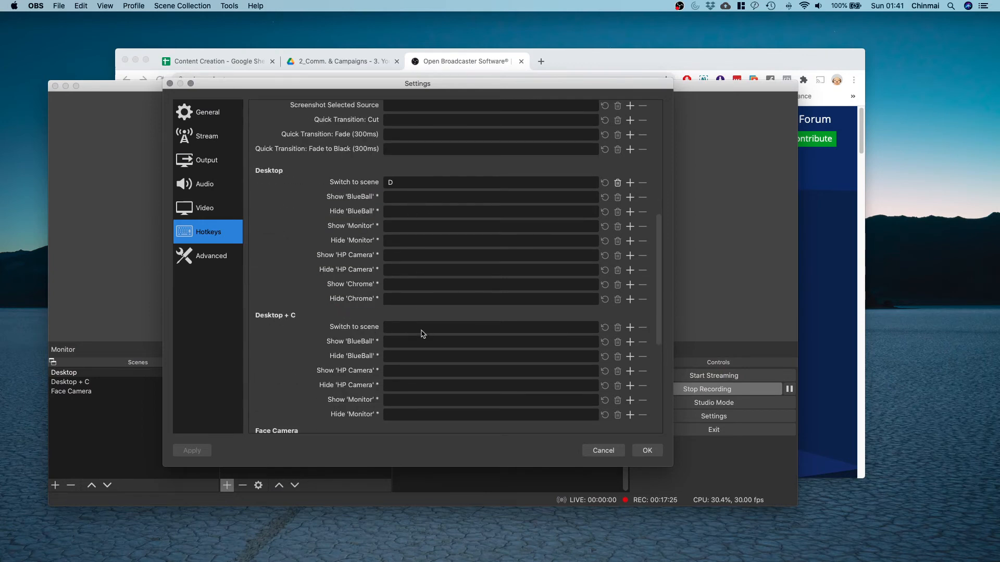
{"action": "scroll", "coordinate": [422, 333], "scroll_direction": "down", "scroll_amount": 2}
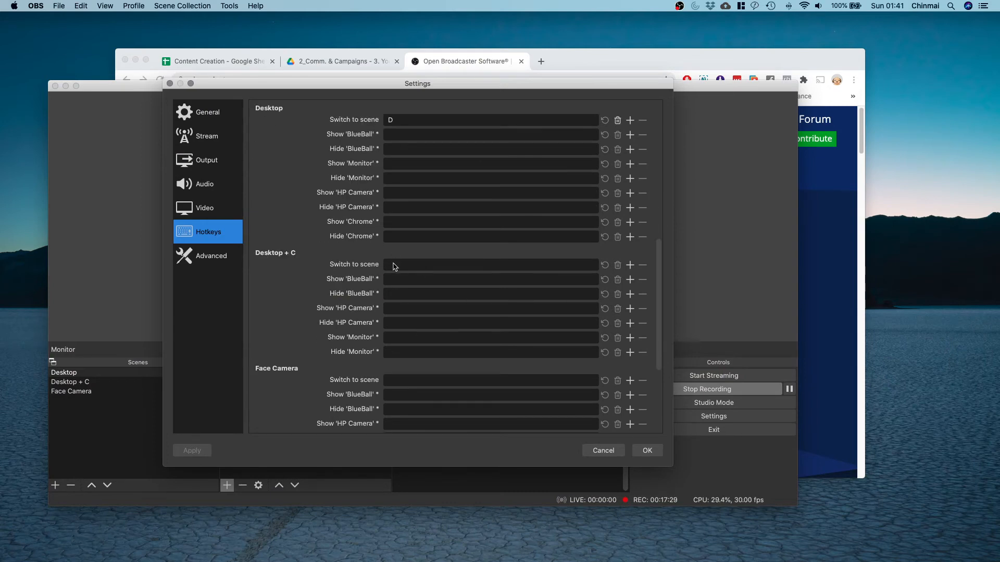
{"action": "scroll", "coordinate": [394, 263], "scroll_direction": "down", "scroll_amount": 4}
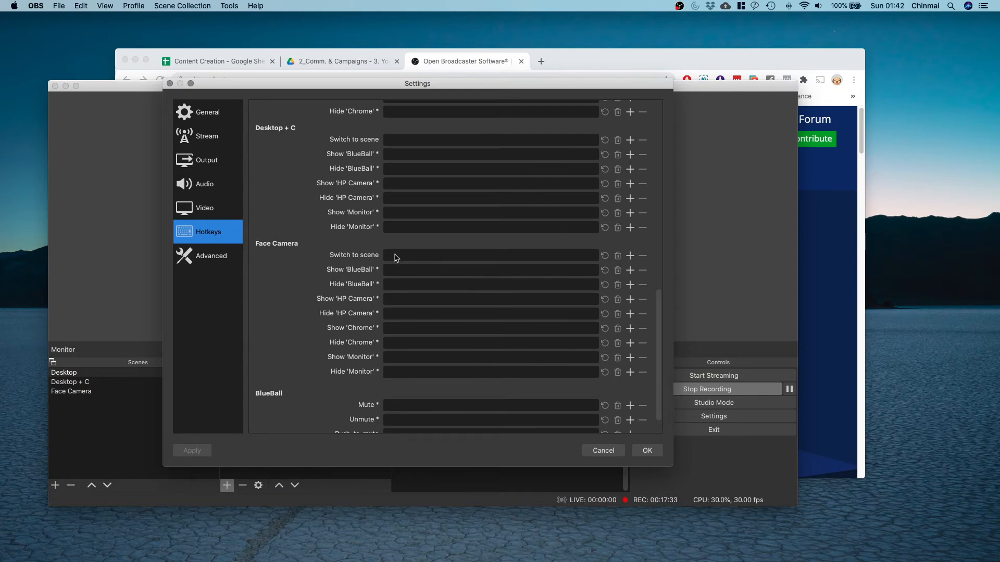
{"action": "scroll", "coordinate": [396, 257], "scroll_direction": "up", "scroll_amount": 7}
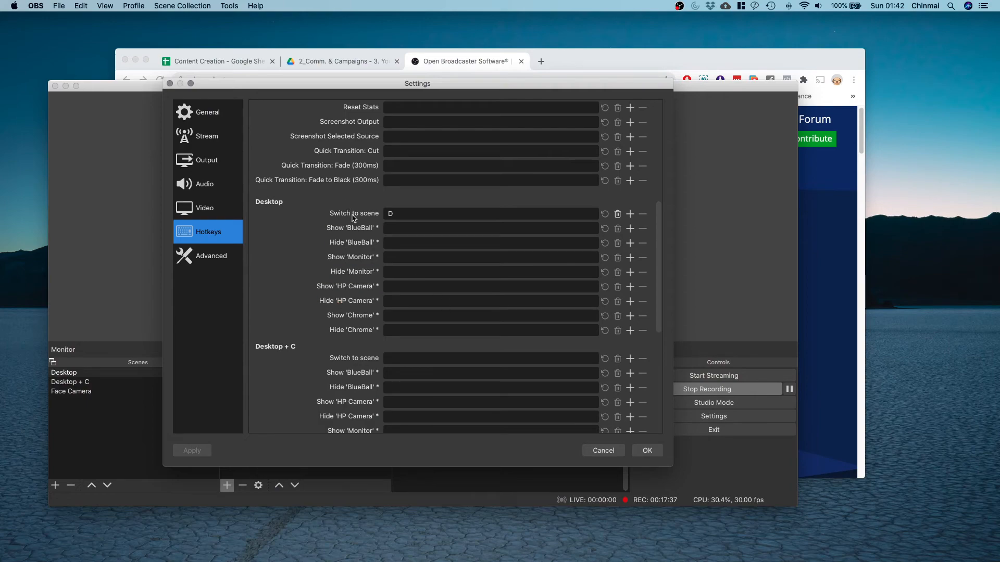
{"action": "left_click", "coordinate": [647, 451]}
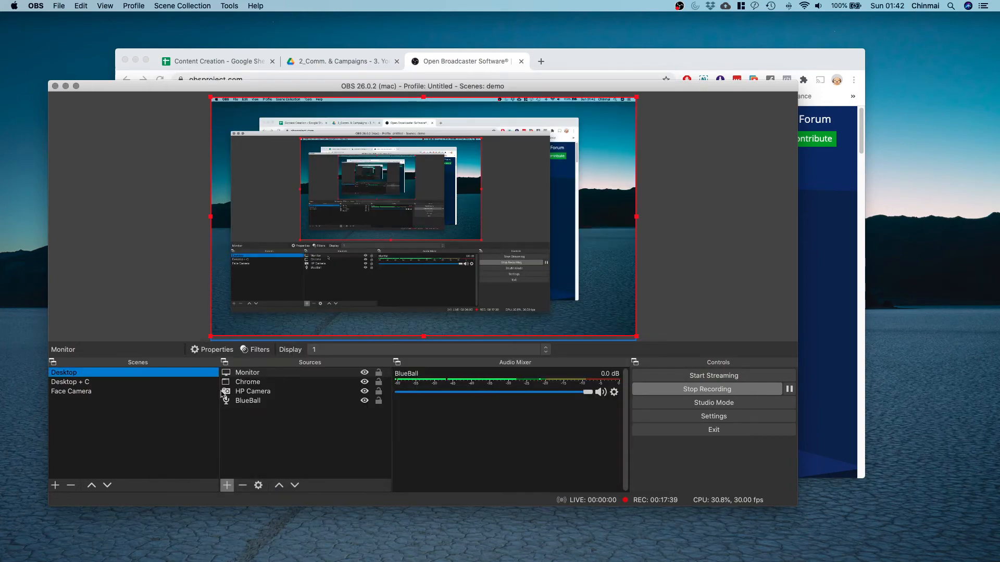